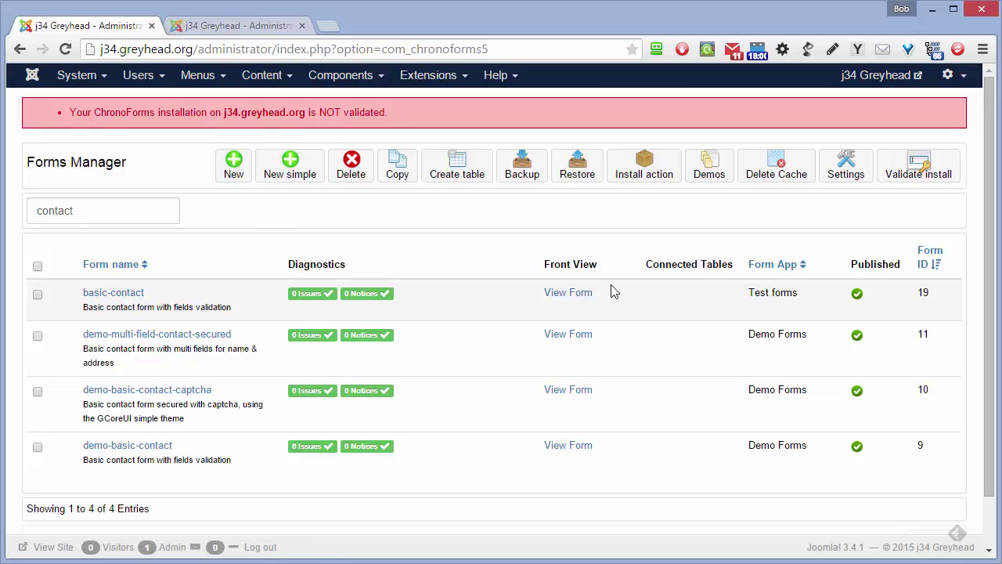
Start creating a database table from the basic-contact form and review its proposed fields.
{"action": "left_click", "coordinate": [37, 295]}
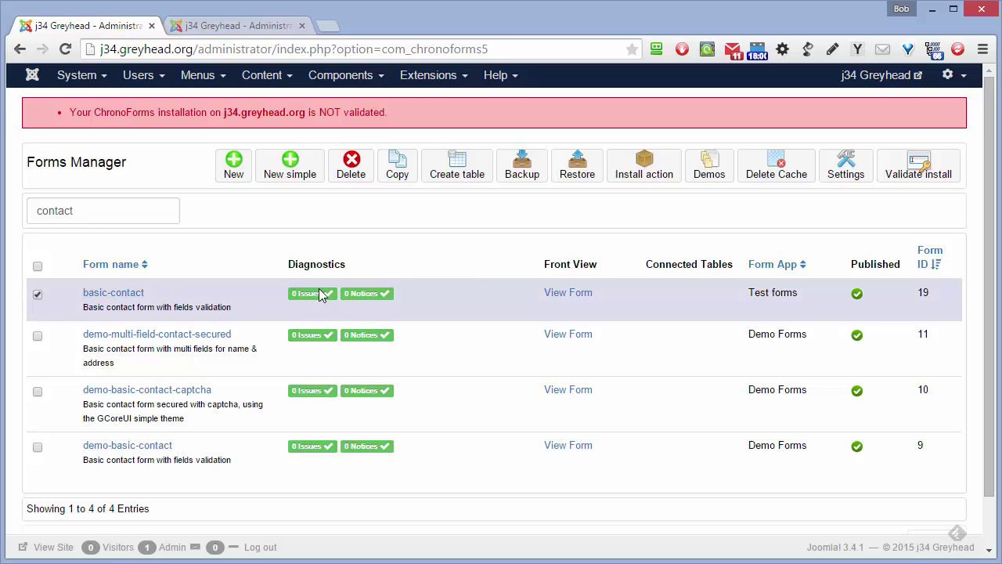
{"action": "left_click", "coordinate": [457, 169]}
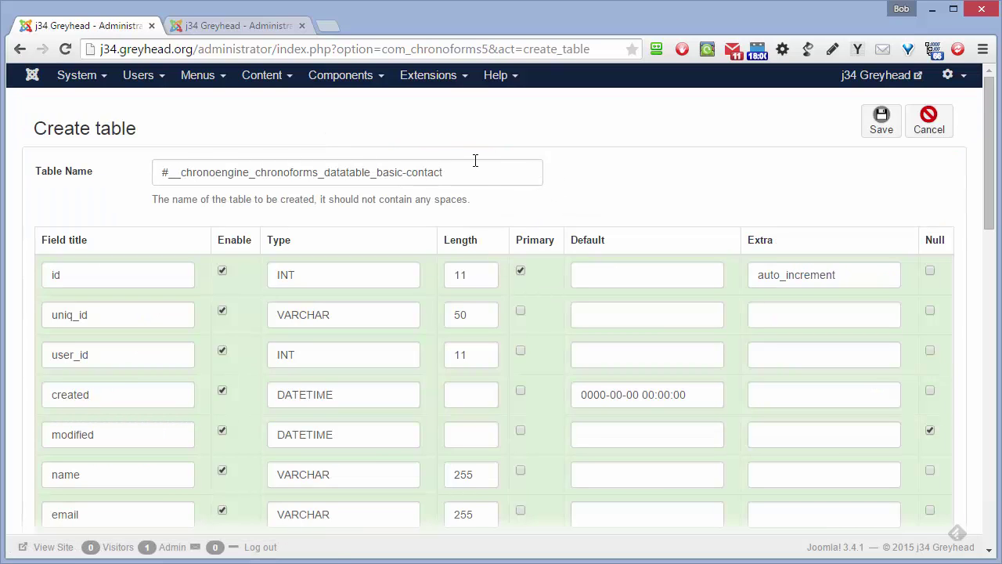
{"action": "left_click_drag", "start_coordinate": [993, 137], "coordinate": [993, 181]}
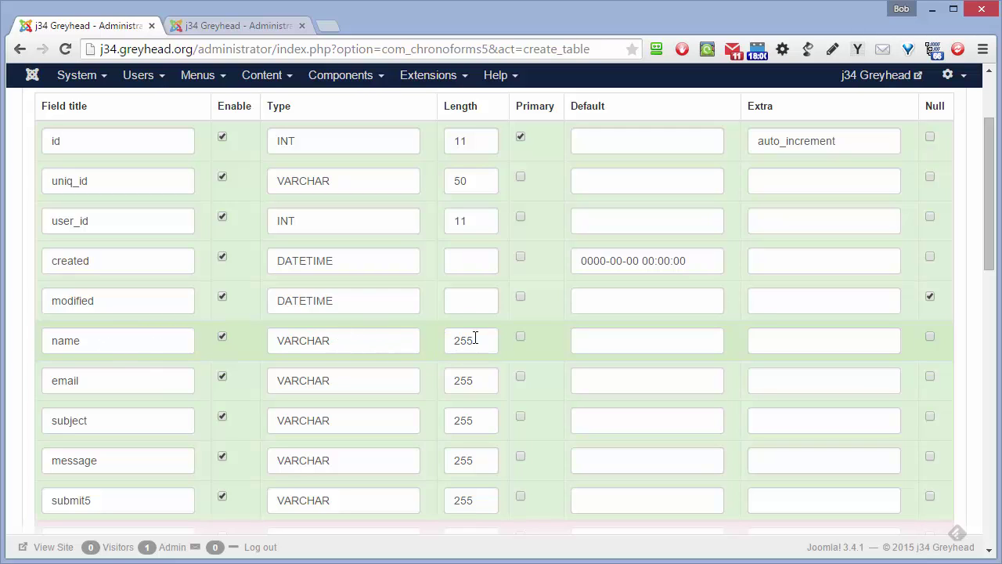
{"action": "left_click_drag", "start_coordinate": [987, 266], "coordinate": [986, 225]}
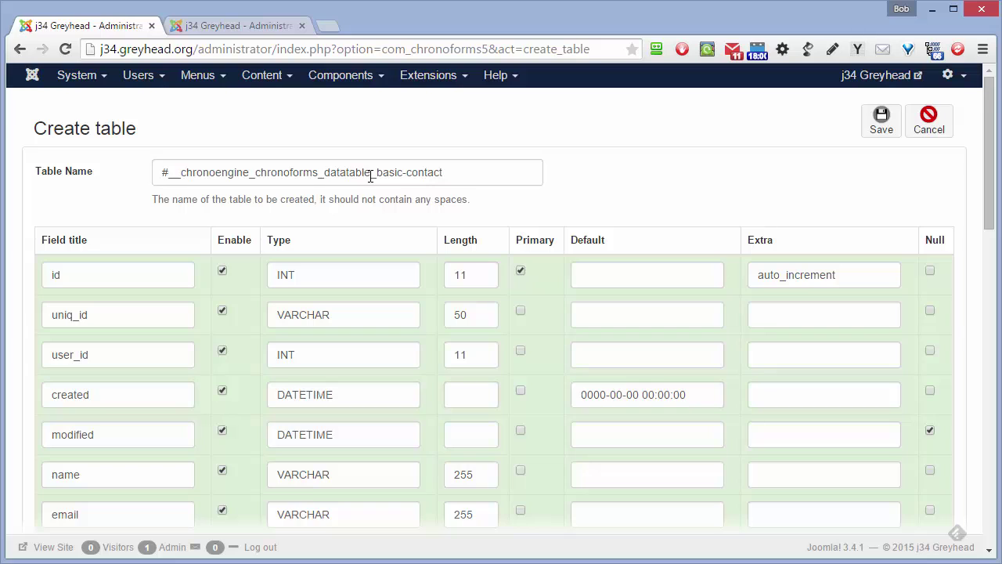
Rename the new table as #__cf_basic_contact.
{"action": "left_click_drag", "start_coordinate": [371, 171], "coordinate": [187, 177]}
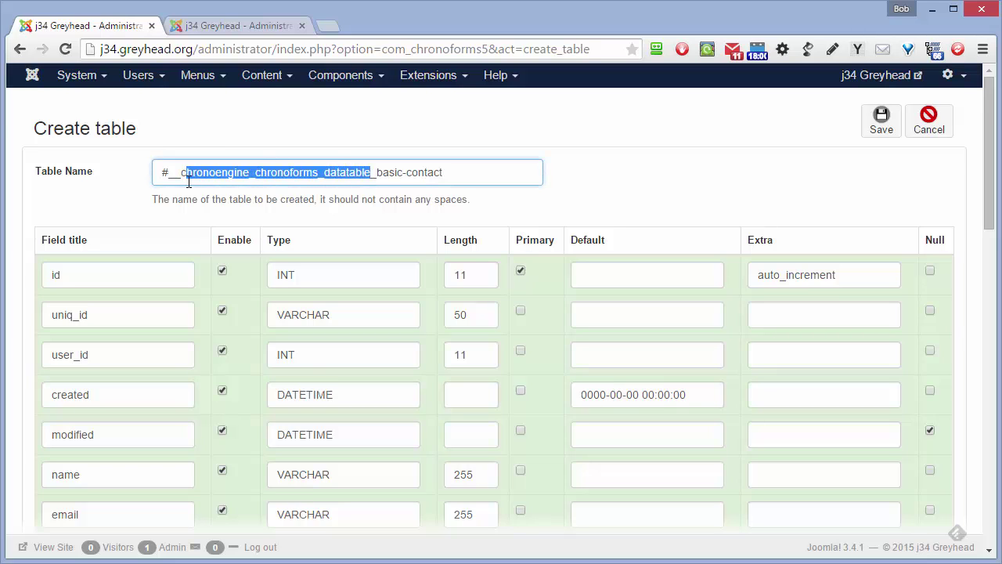
{"action": "type", "text": "f"}
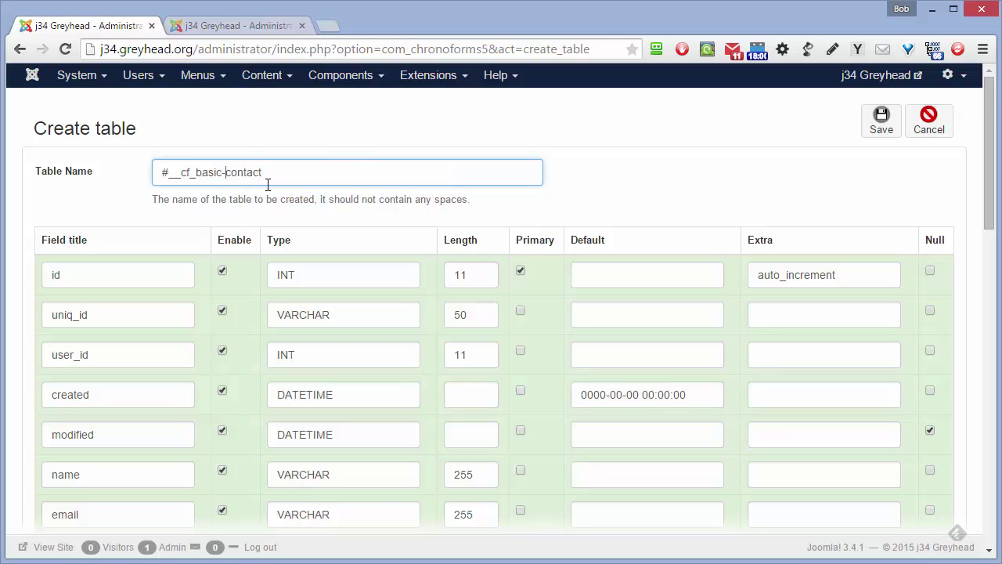
{"action": "key", "text": "BackSpace"}
{"action": "type", "text": "_"}
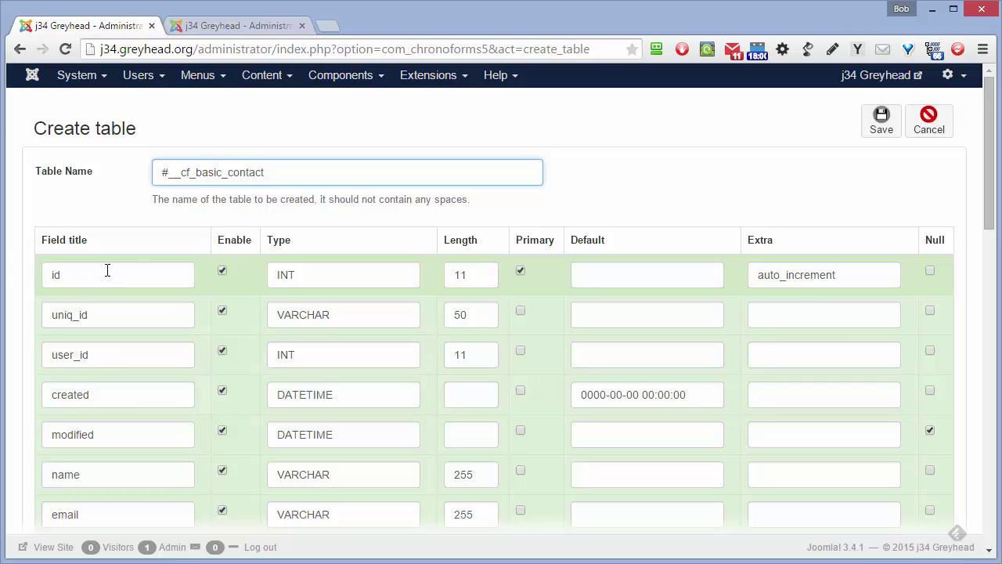
Rename the table's primary key field from id to cf_id.
{"action": "left_click", "coordinate": [520, 270]}
{"action": "left_click", "coordinate": [53, 275]}
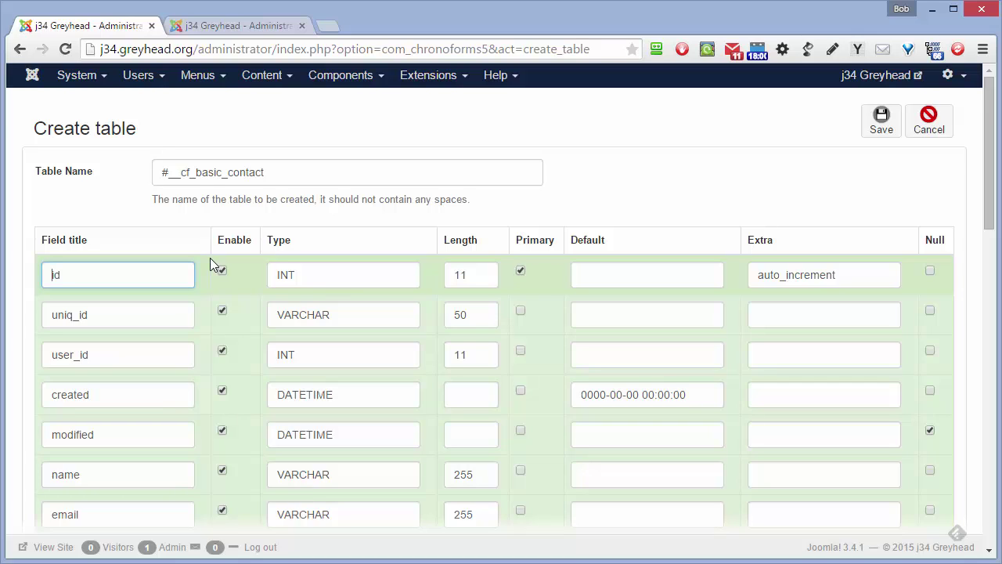
{"action": "type", "text": "cf_"}
Set the length of the name and email fields to 64 and of the subject field to 128.
{"action": "left_click_drag", "start_coordinate": [992, 159], "coordinate": [990, 206]}
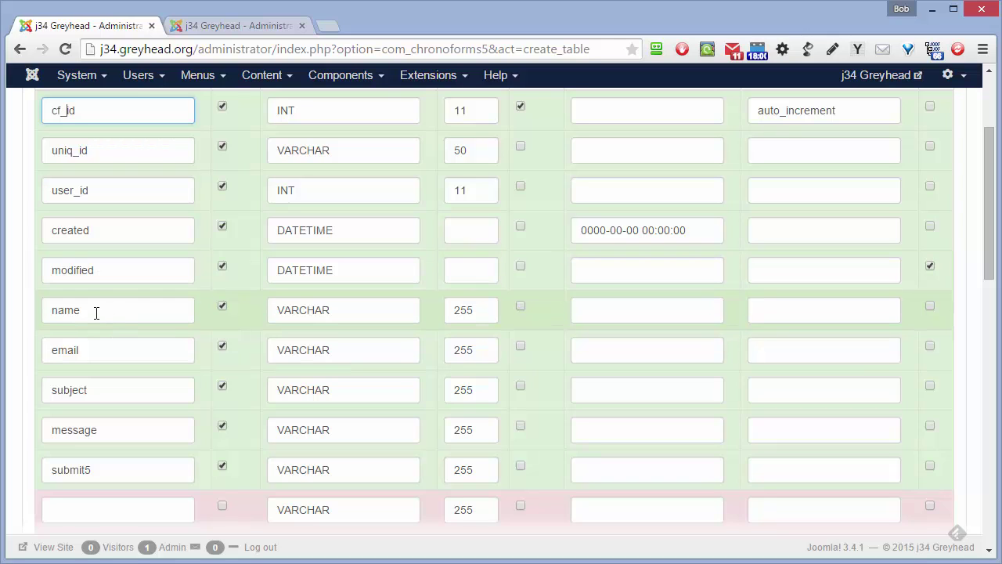
{"action": "left_click", "coordinate": [96, 313]}
{"action": "left_click", "coordinate": [100, 350]}
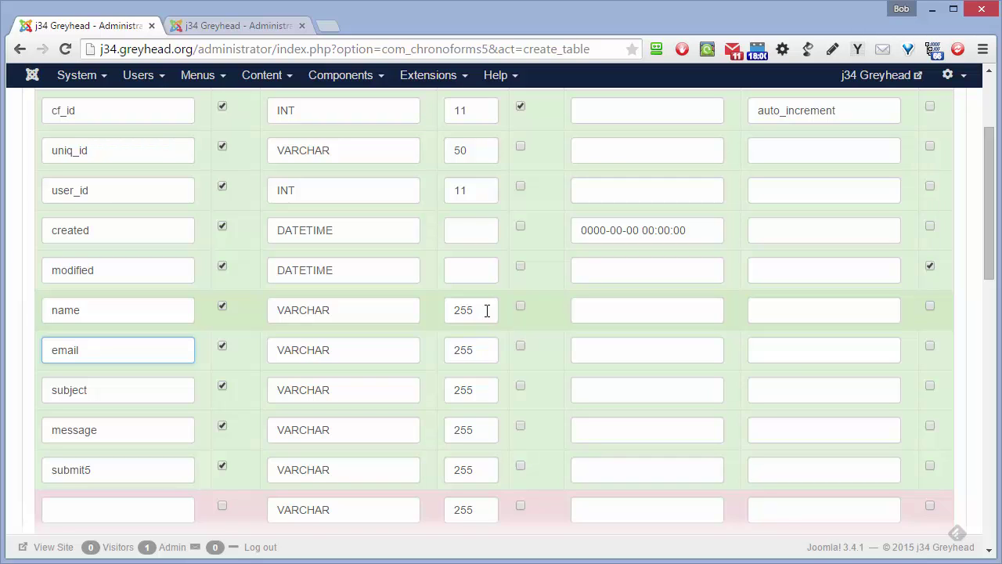
{"action": "left_click_drag", "start_coordinate": [479, 310], "coordinate": [446, 310]}
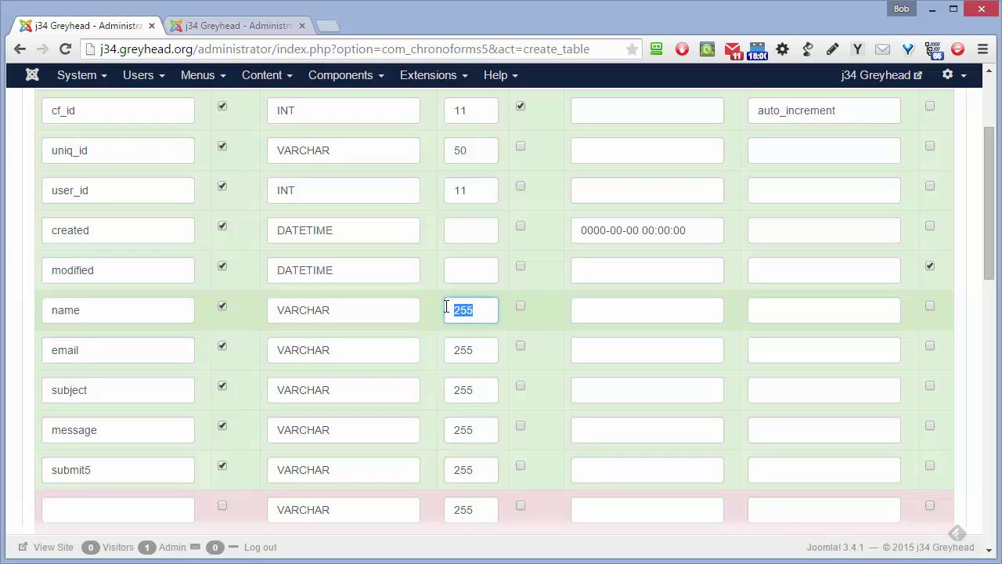
{"action": "type", "text": "64"}
{"action": "left_click_drag", "start_coordinate": [485, 350], "coordinate": [431, 350]}
{"action": "type", "text": "64"}
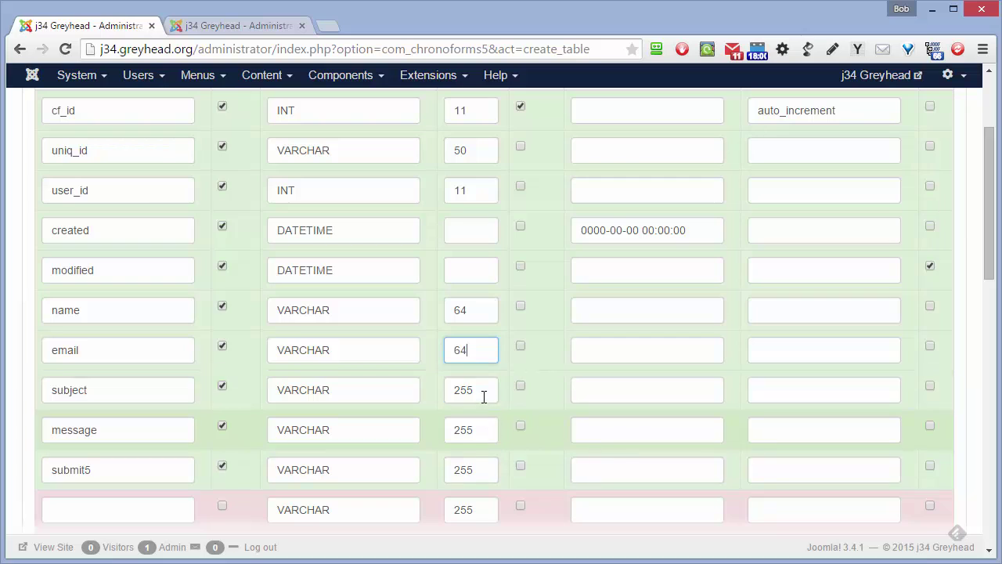
{"action": "left_click", "coordinate": [482, 390]}
{"action": "left_click_drag", "start_coordinate": [482, 390], "coordinate": [444, 391]}
{"action": "type", "text": "128"}
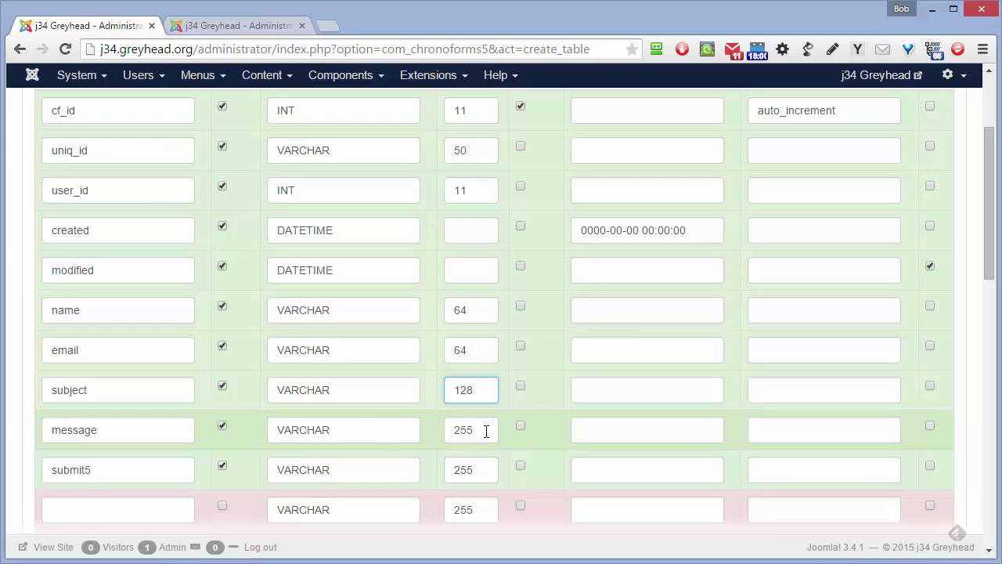
Clear the message field's length and set its type to TEXT.
{"action": "left_click_drag", "start_coordinate": [486, 431], "coordinate": [415, 440]}
{"action": "key", "text": "BackSpace"}
{"action": "left_click_drag", "start_coordinate": [352, 432], "coordinate": [217, 442]}
{"action": "type", "text": "TEXT"}
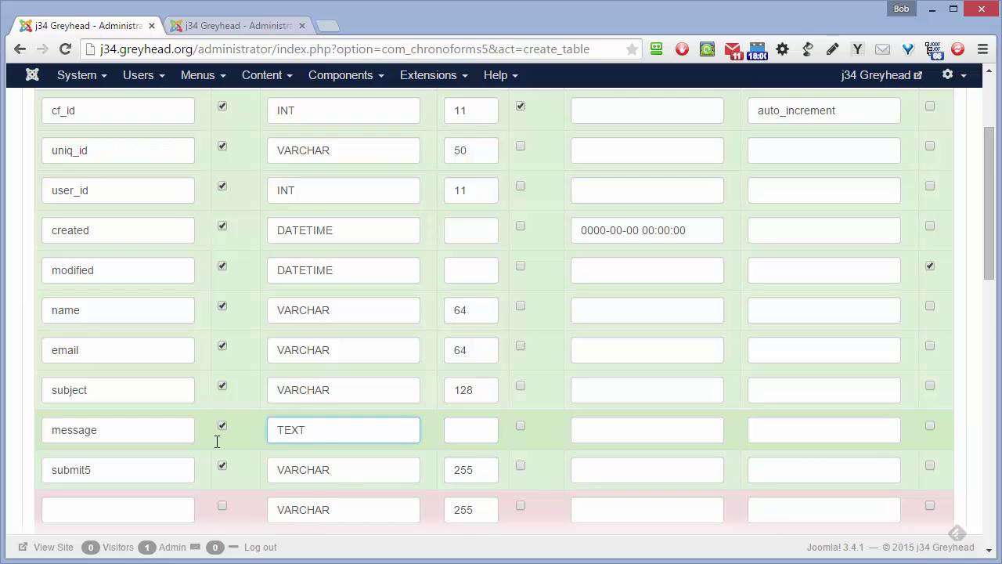
Exclude the submit5 field from the table, check the remaining definitions and save the table.
{"action": "scroll", "coordinate": [217, 441], "scroll_direction": "down", "scroll_amount": 2}
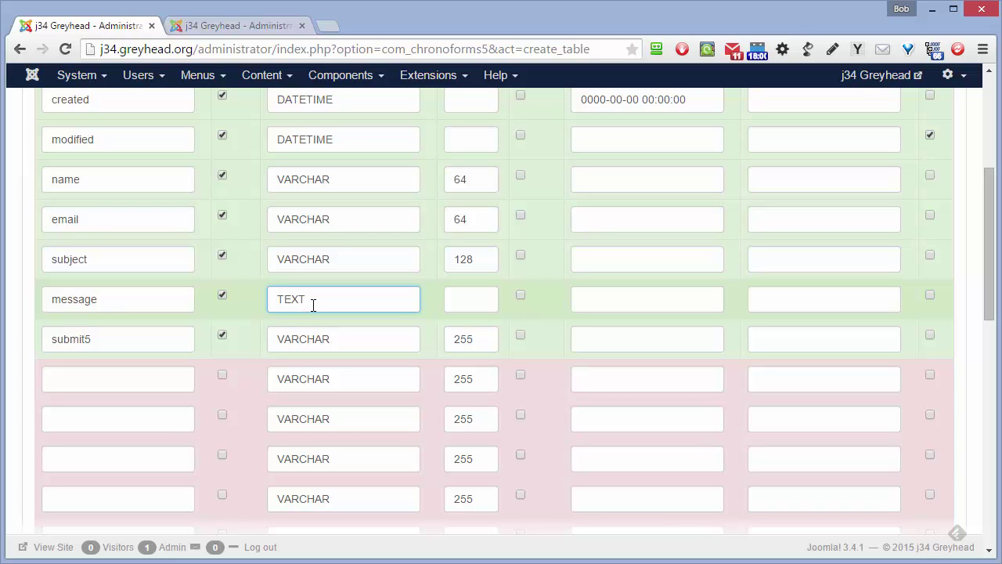
{"action": "left_click", "coordinate": [223, 337]}
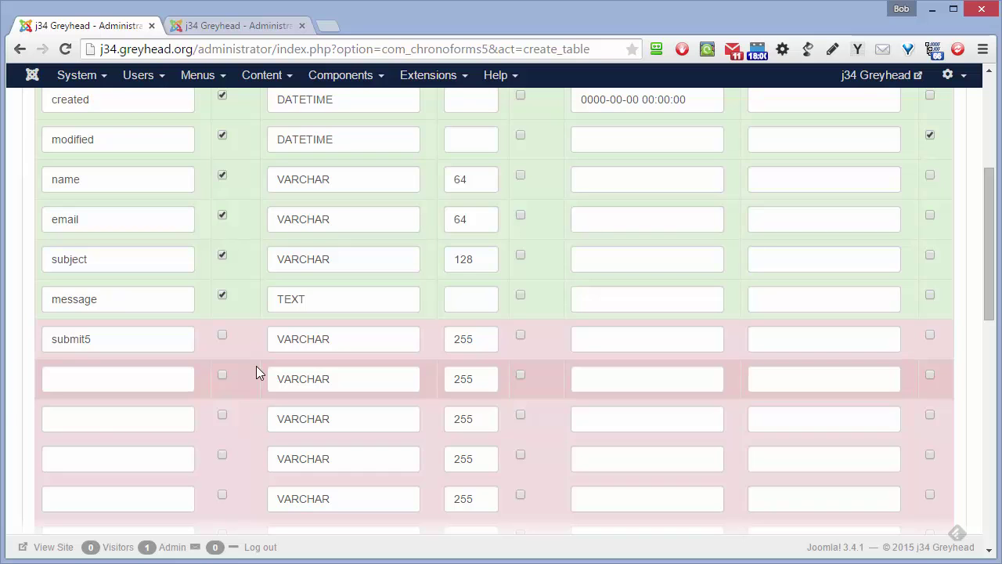
{"action": "scroll", "coordinate": [256, 366], "scroll_direction": "up", "scroll_amount": 4}
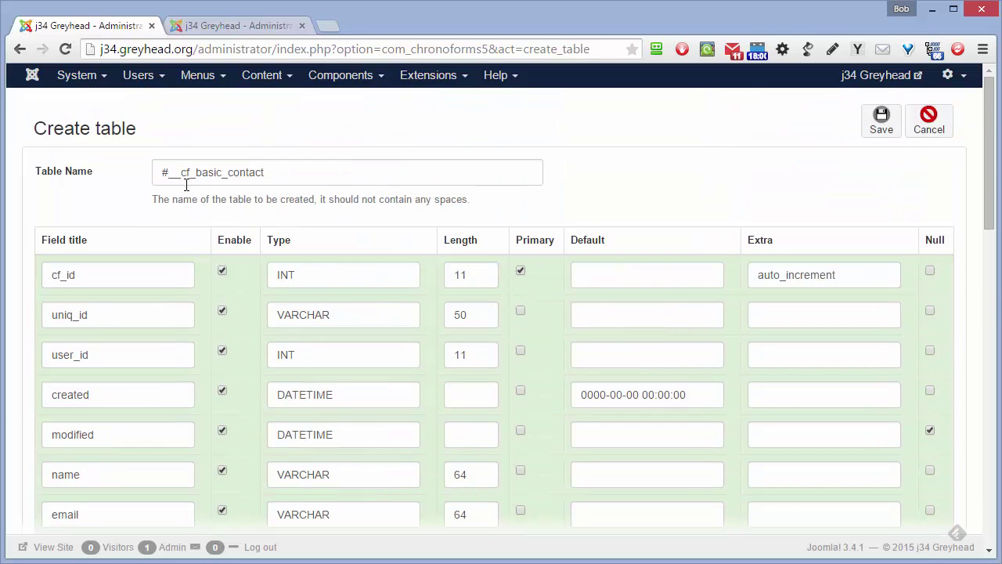
{"action": "scroll", "coordinate": [223, 221], "scroll_direction": "down", "scroll_amount": 3}
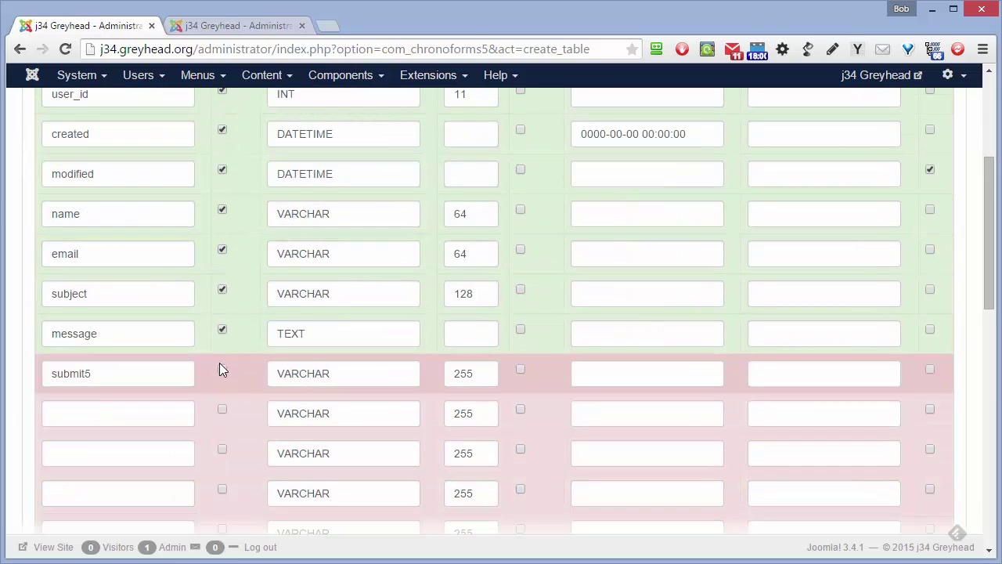
{"action": "scroll", "coordinate": [211, 135], "scroll_direction": "up", "scroll_amount": 3}
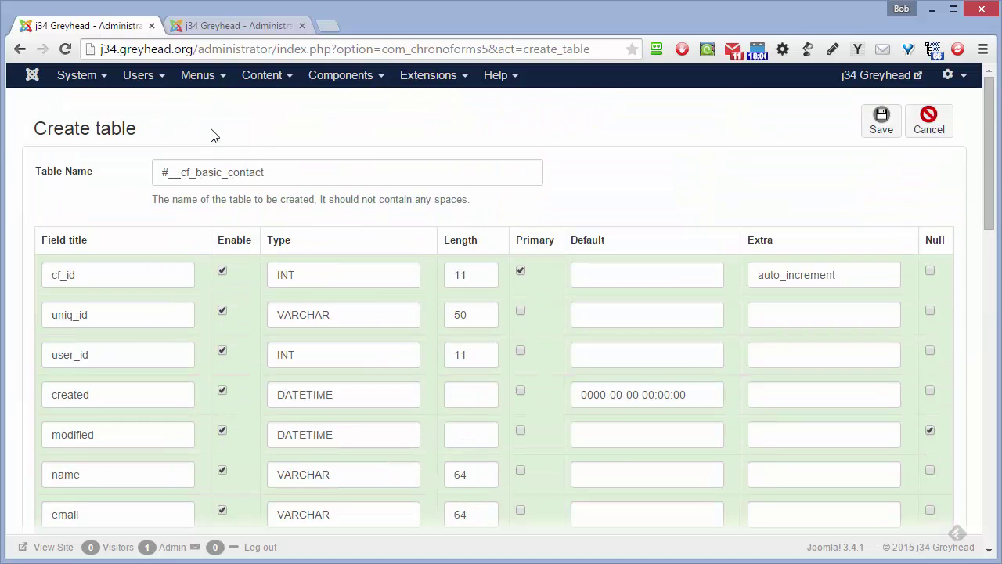
{"action": "left_click", "coordinate": [882, 117]}
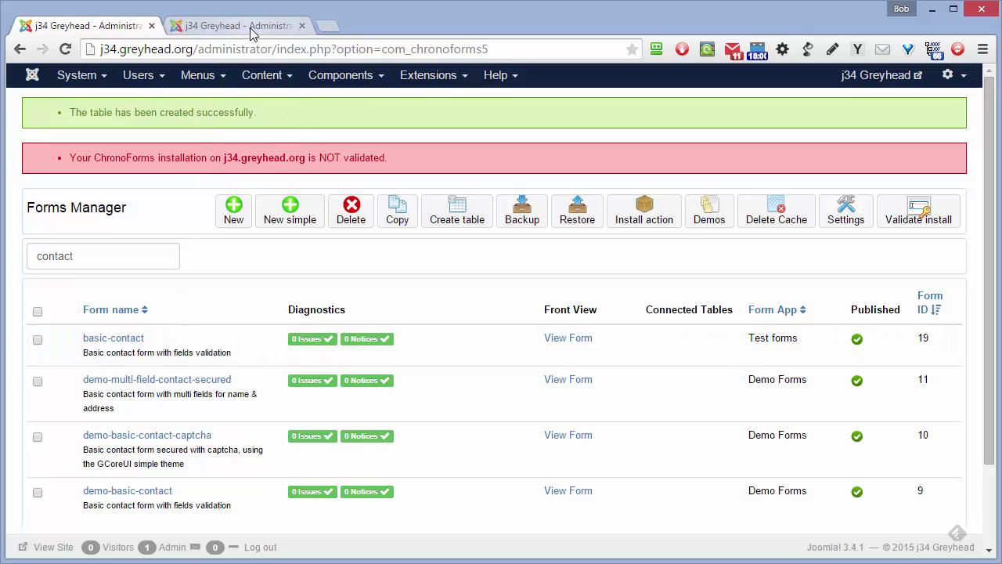
Switch to the MijoSQL query page, reload it and choose the eye0f_cf_basic_contact table.
{"action": "left_click", "coordinate": [334, 86]}
{"action": "mouse_move", "coordinate": [353, 219]}
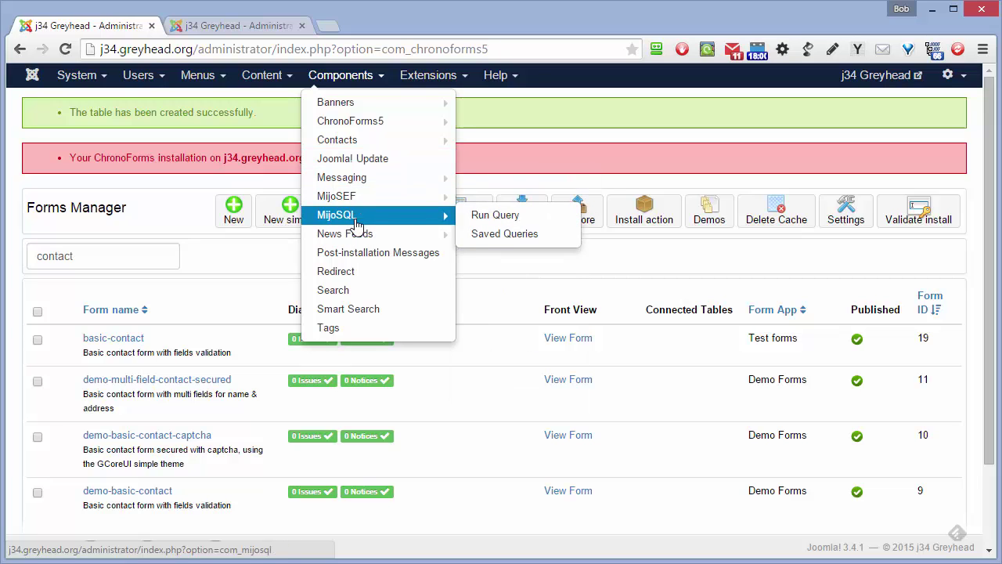
{"action": "left_click", "coordinate": [256, 26]}
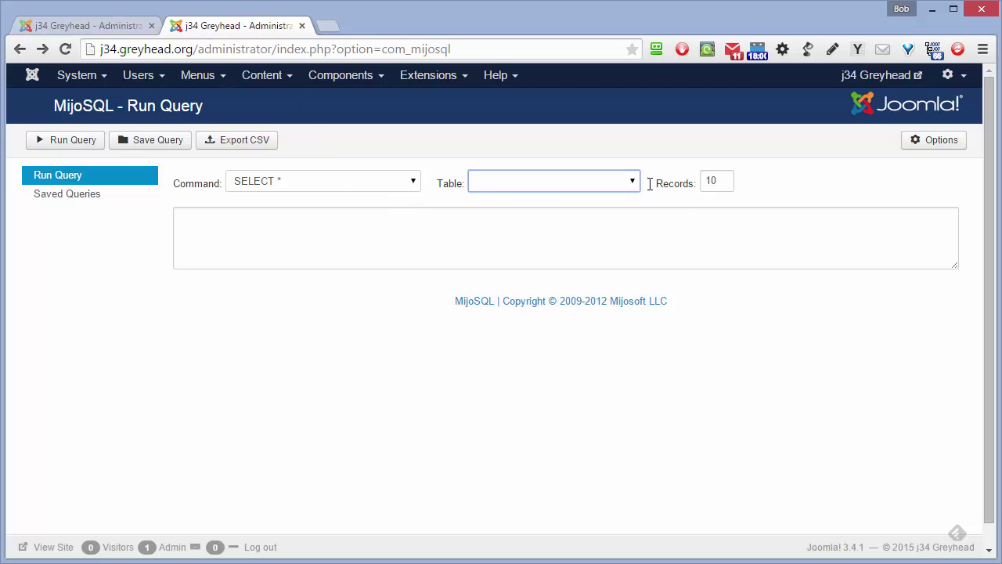
{"action": "left_click", "coordinate": [66, 49]}
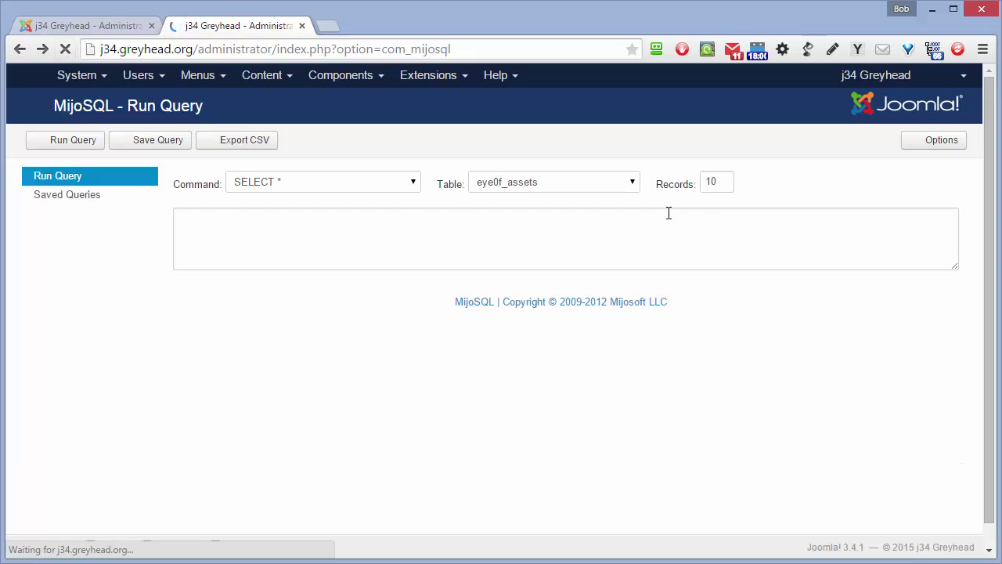
{"action": "left_click", "coordinate": [634, 183]}
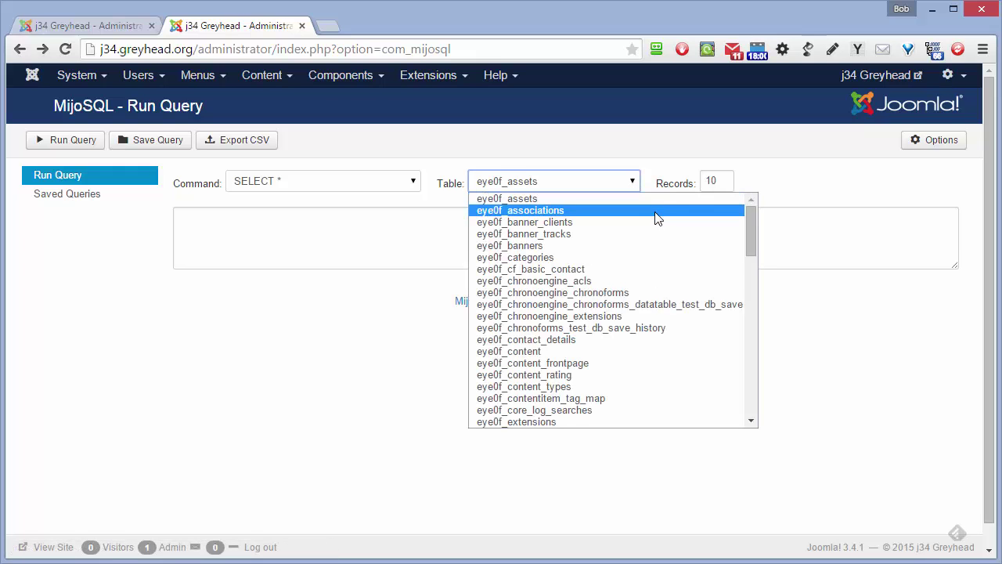
{"action": "left_click", "coordinate": [678, 268]}
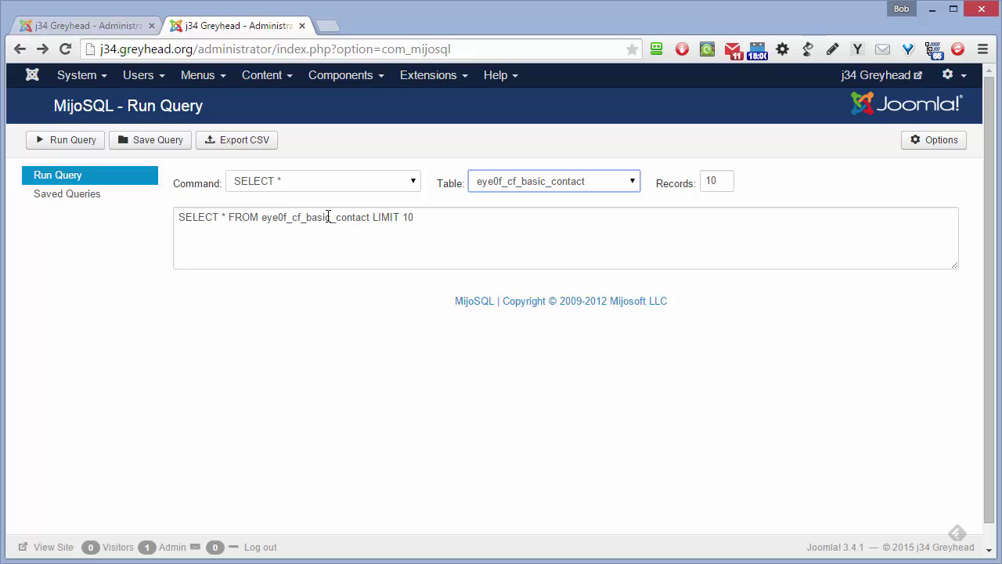
Run a SHOW FIELDS query on eye0f_cf_basic_contact and examine the field definitions.
{"action": "left_click", "coordinate": [413, 185]}
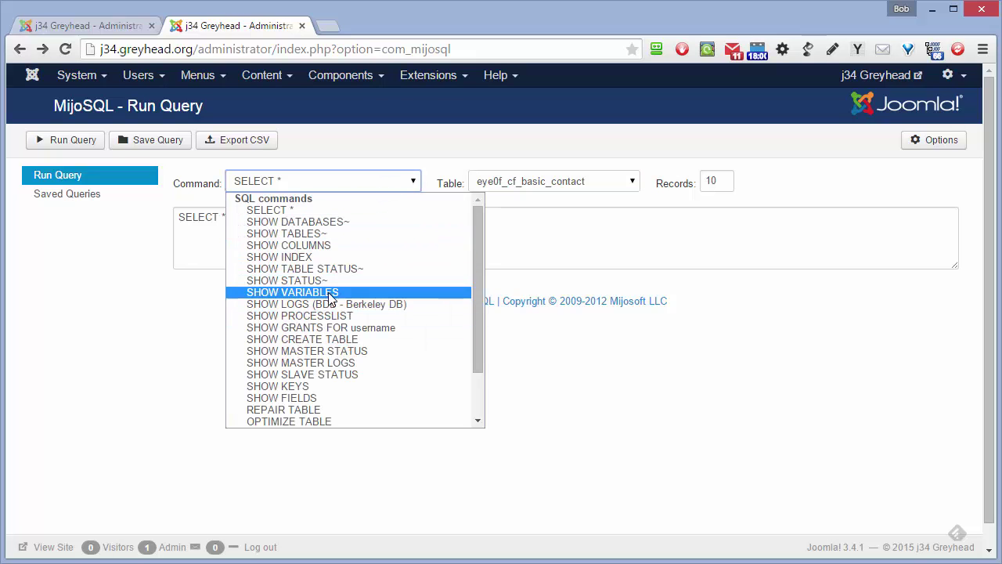
{"action": "left_click", "coordinate": [321, 399]}
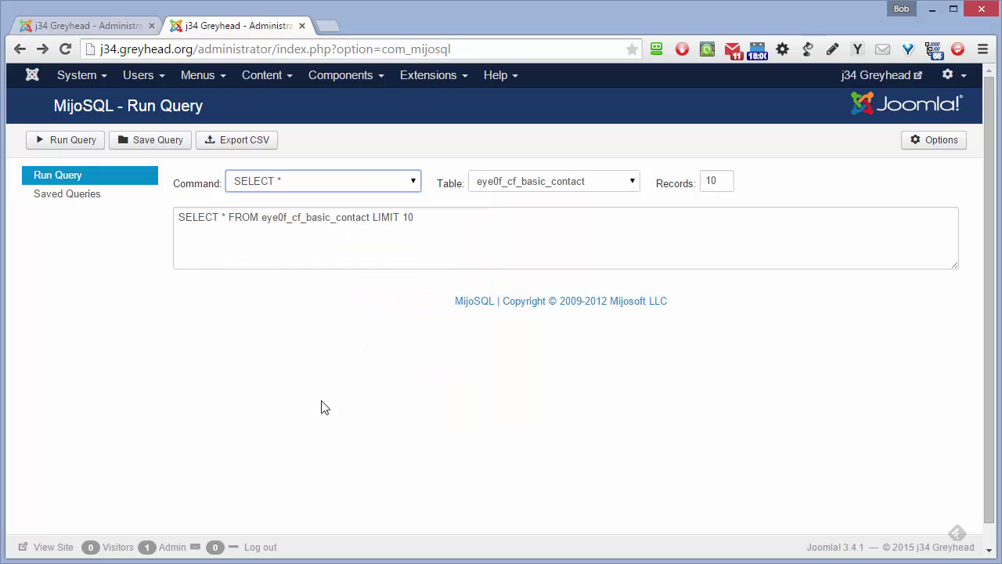
{"action": "left_click", "coordinate": [82, 140]}
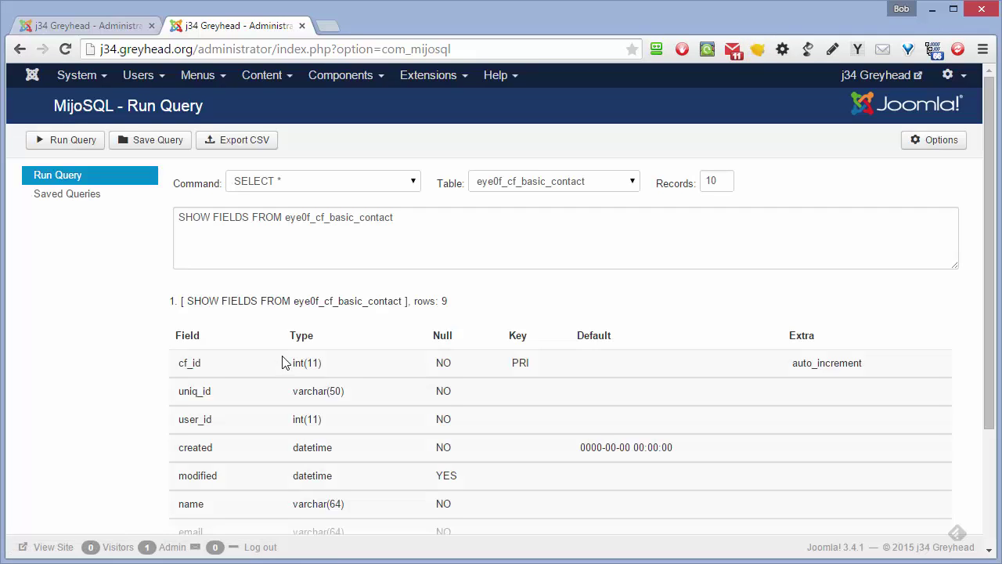
{"action": "scroll", "coordinate": [333, 356], "scroll_direction": "down", "scroll_amount": 3}
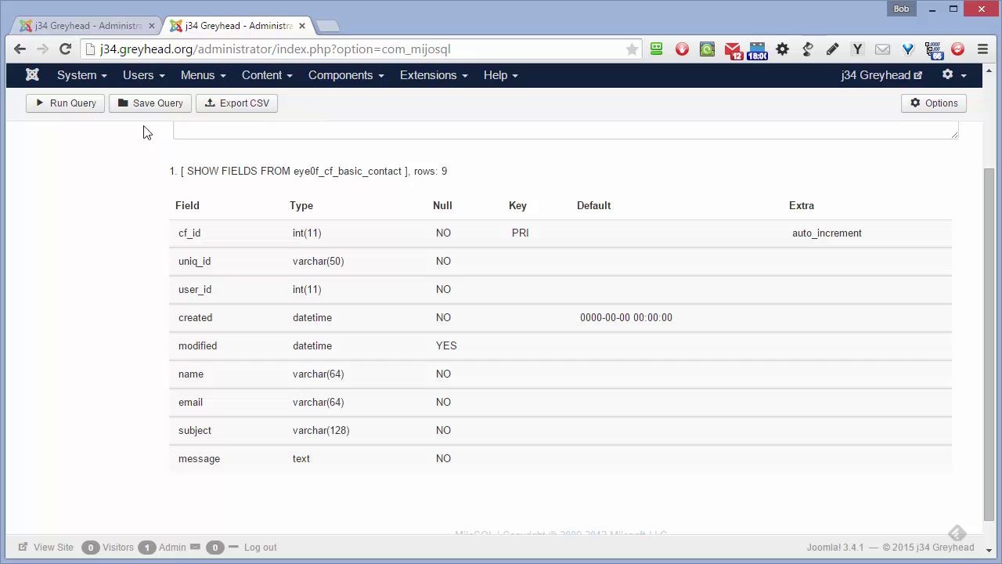
Return to the ChronoForms forms list and open the basic-contact form's setup with its event actions.
{"action": "left_click", "coordinate": [92, 26]}
{"action": "left_click", "coordinate": [77, 75]}
{"action": "left_click", "coordinate": [137, 75]}
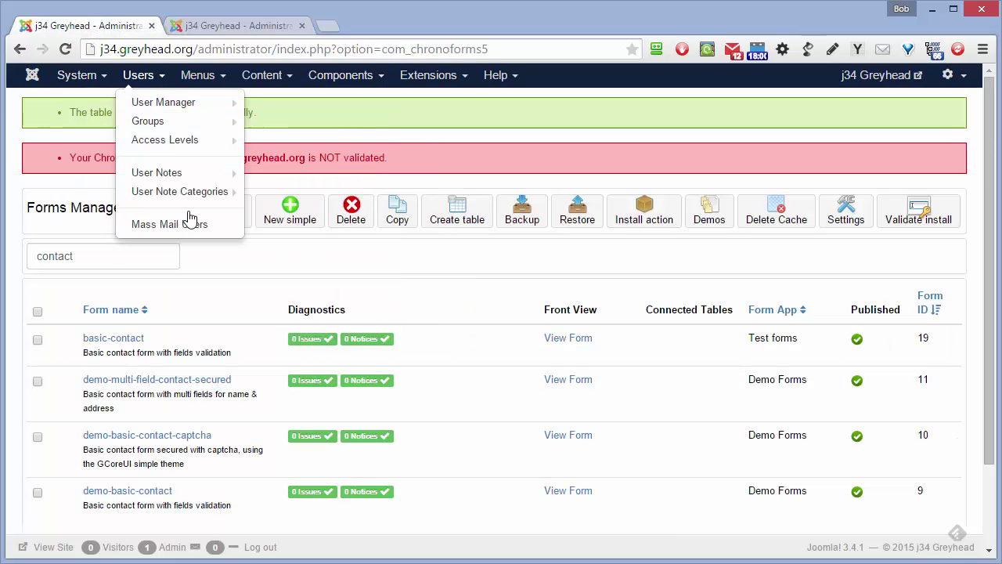
{"action": "left_click", "coordinate": [123, 342]}
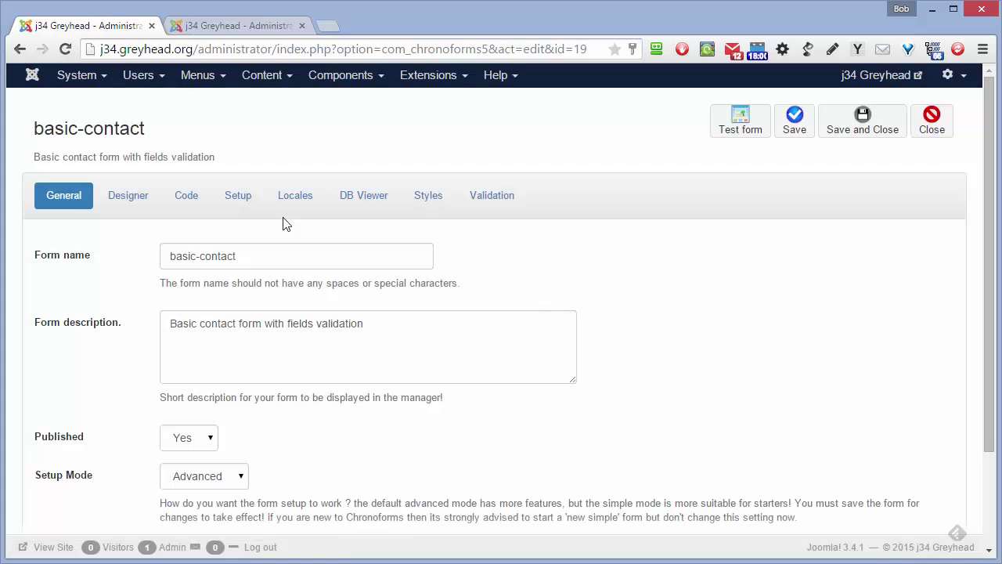
{"action": "left_click", "coordinate": [241, 200]}
{"action": "scroll", "coordinate": [501, 281], "scroll_direction": "down", "scroll_amount": 2}
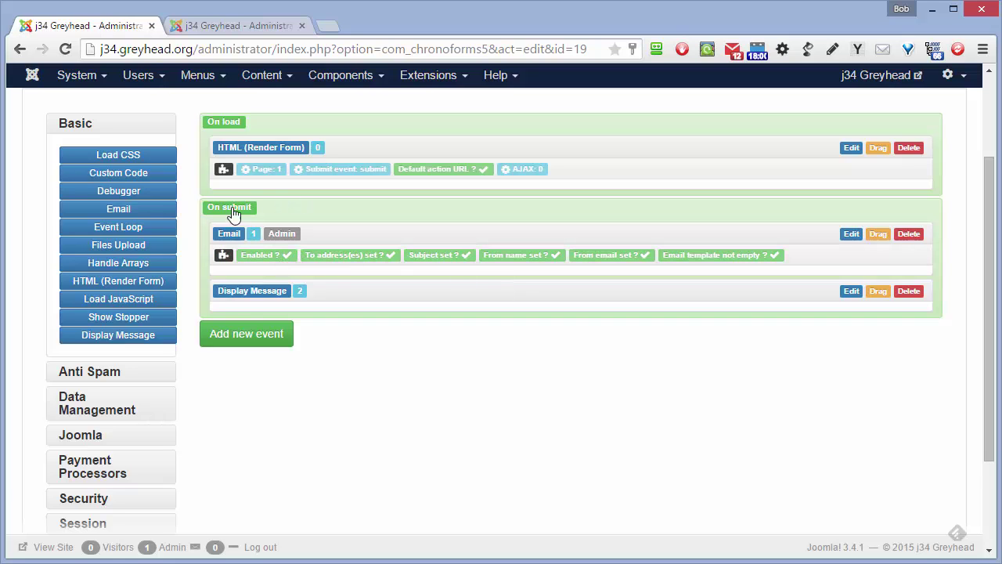
Add a DB Save action to the form's On submit event and place it before the Email action.
{"action": "left_click", "coordinate": [78, 415]}
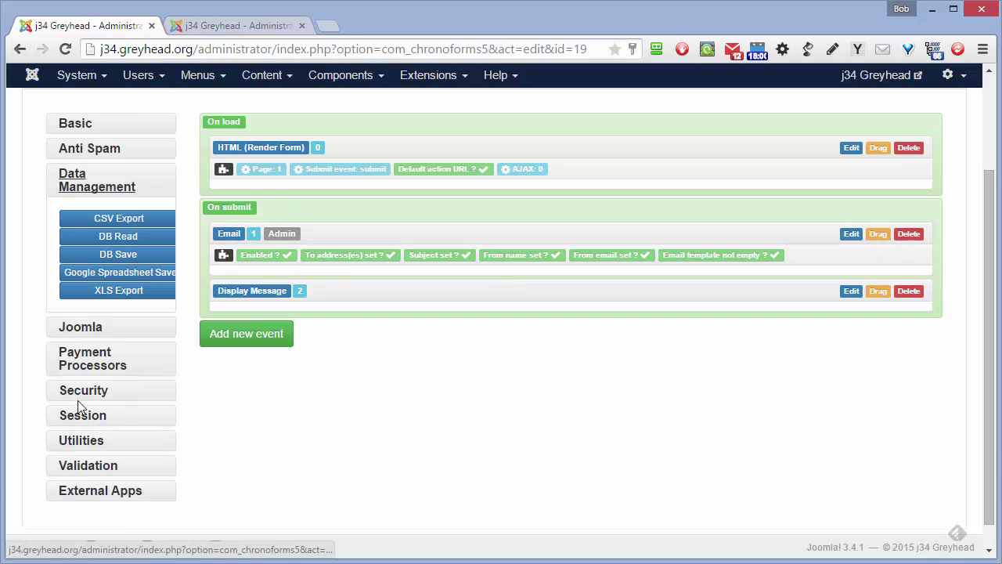
{"action": "left_click_drag", "start_coordinate": [114, 259], "coordinate": [301, 310]}
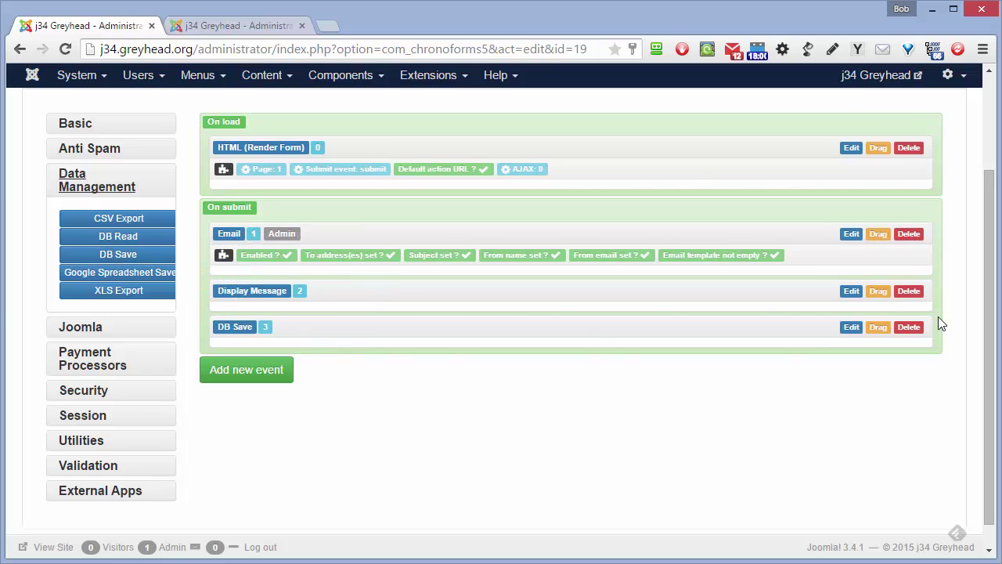
{"action": "left_click_drag", "start_coordinate": [887, 321], "coordinate": [918, 250]}
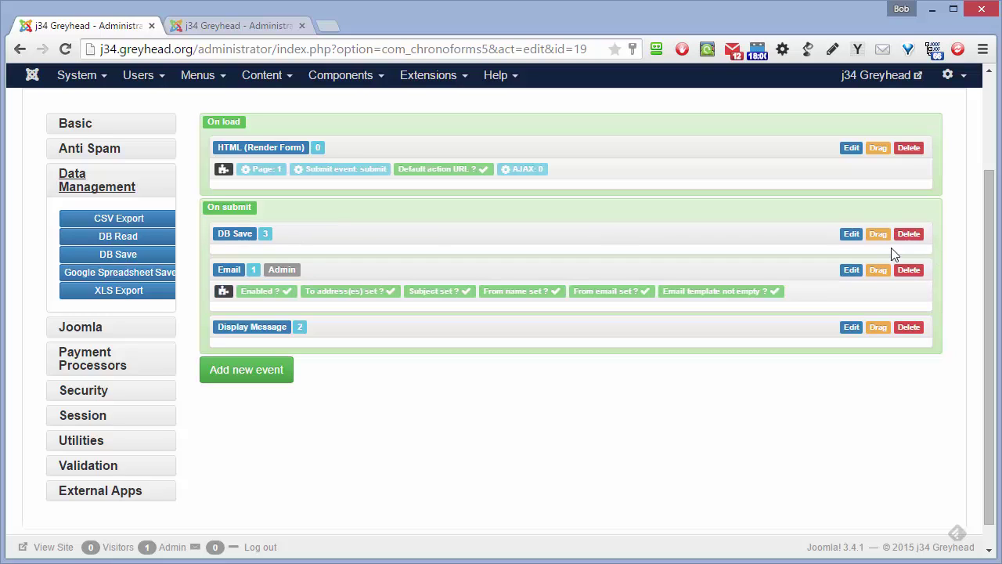
Set the DB Save action's table name to eye0f_cf_basic_contact, review its remaining settings and save the action.
{"action": "left_click", "coordinate": [851, 233]}
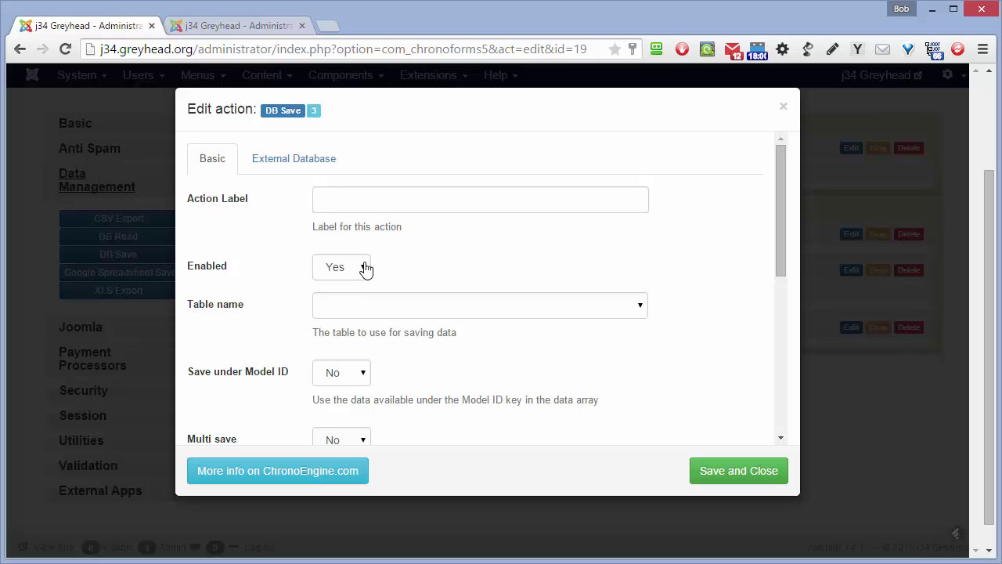
{"action": "left_click", "coordinate": [642, 307]}
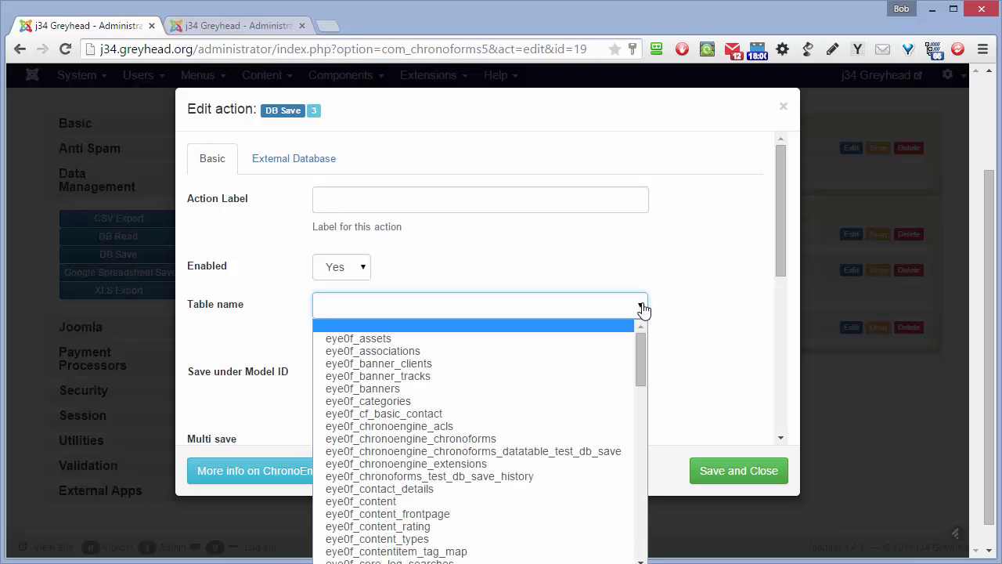
{"action": "left_click", "coordinate": [533, 415]}
{"action": "scroll", "coordinate": [649, 373], "scroll_direction": "down", "scroll_amount": 2}
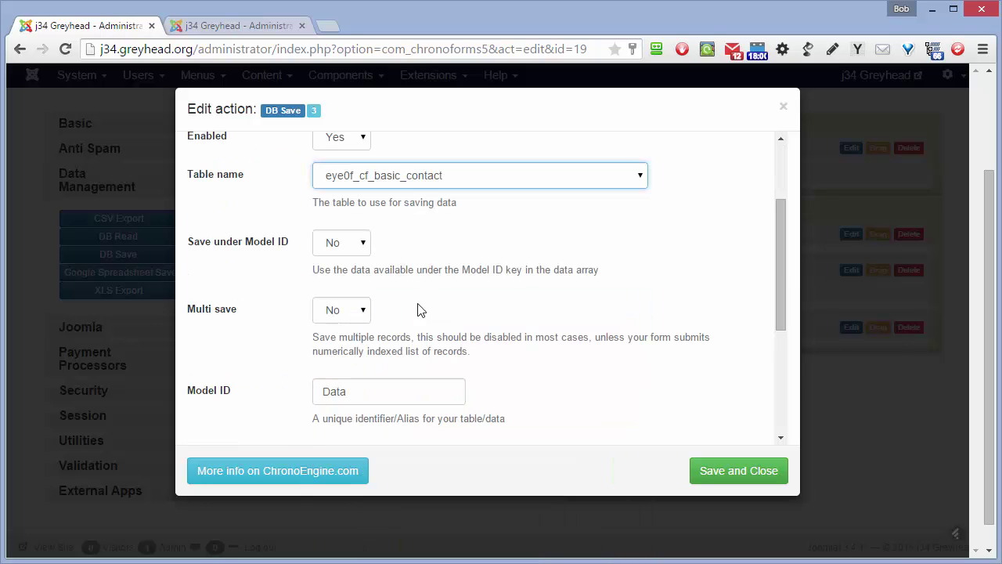
{"action": "scroll", "coordinate": [460, 316], "scroll_direction": "down", "scroll_amount": 2}
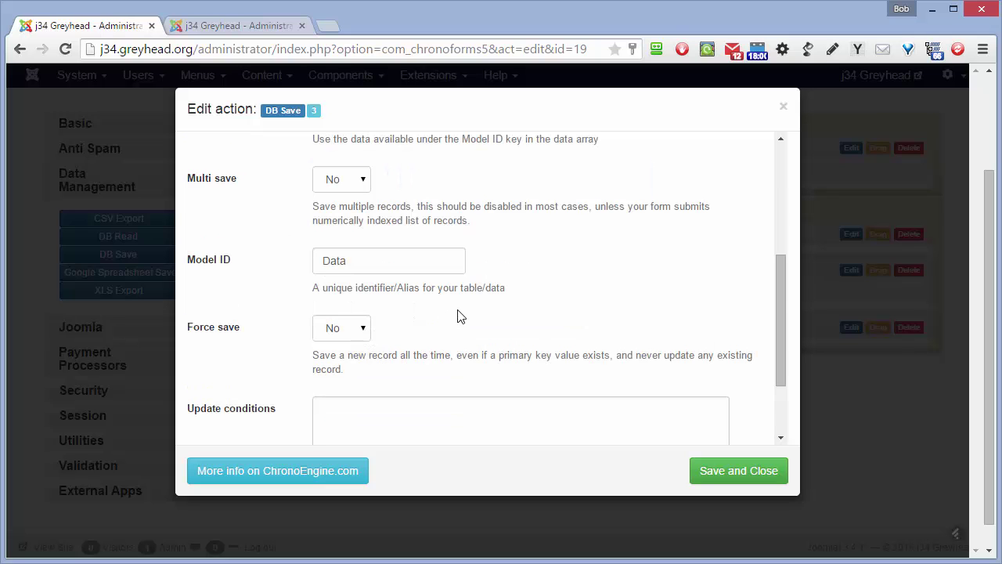
{"action": "scroll", "coordinate": [460, 315], "scroll_direction": "down", "scroll_amount": 2}
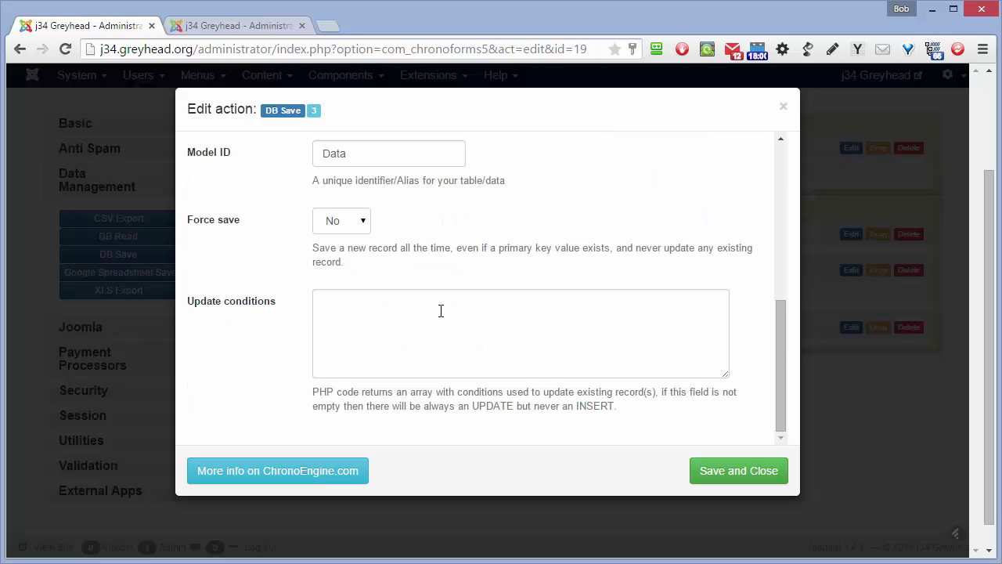
{"action": "scroll", "coordinate": [441, 311], "scroll_direction": "down", "scroll_amount": 1}
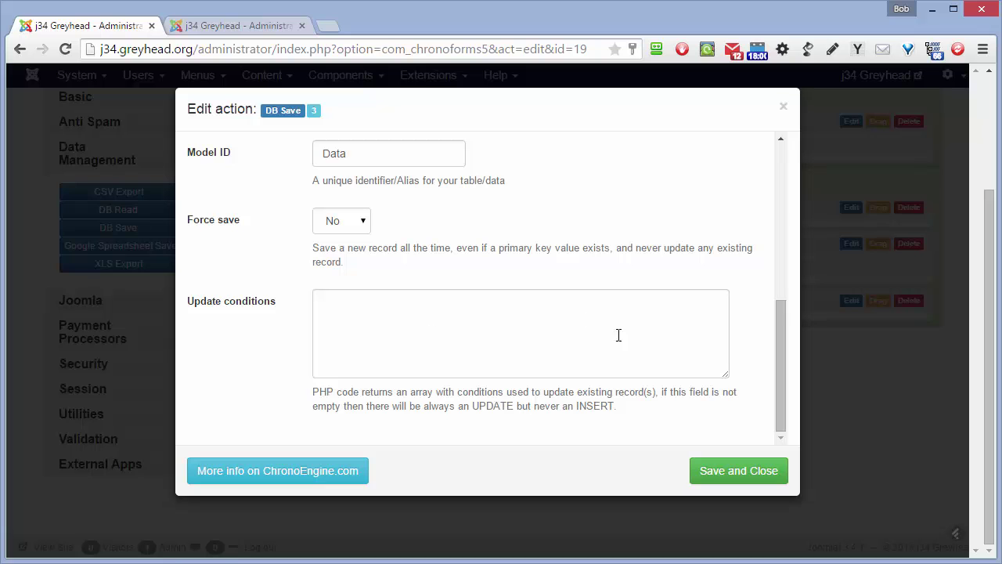
{"action": "left_click", "coordinate": [740, 486]}
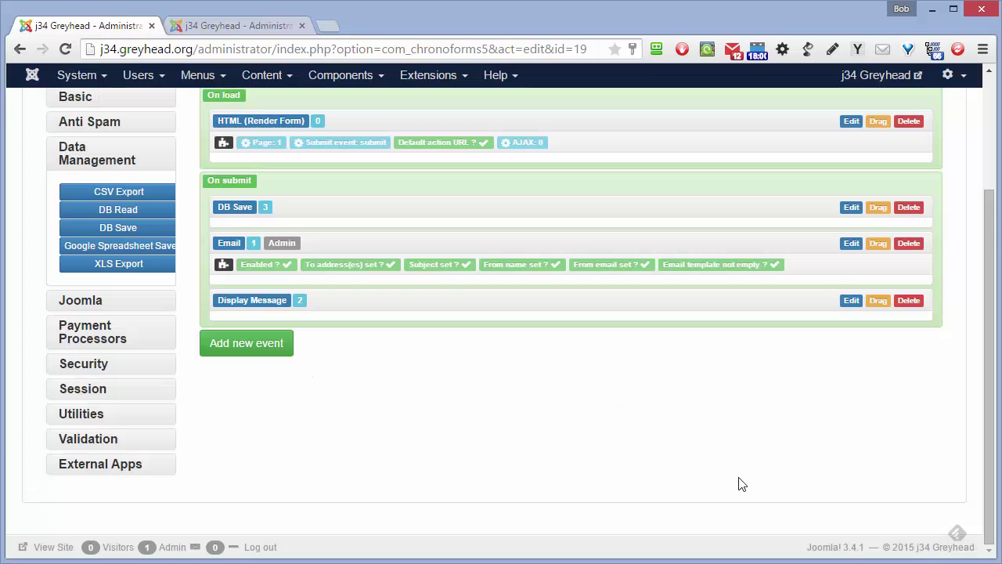
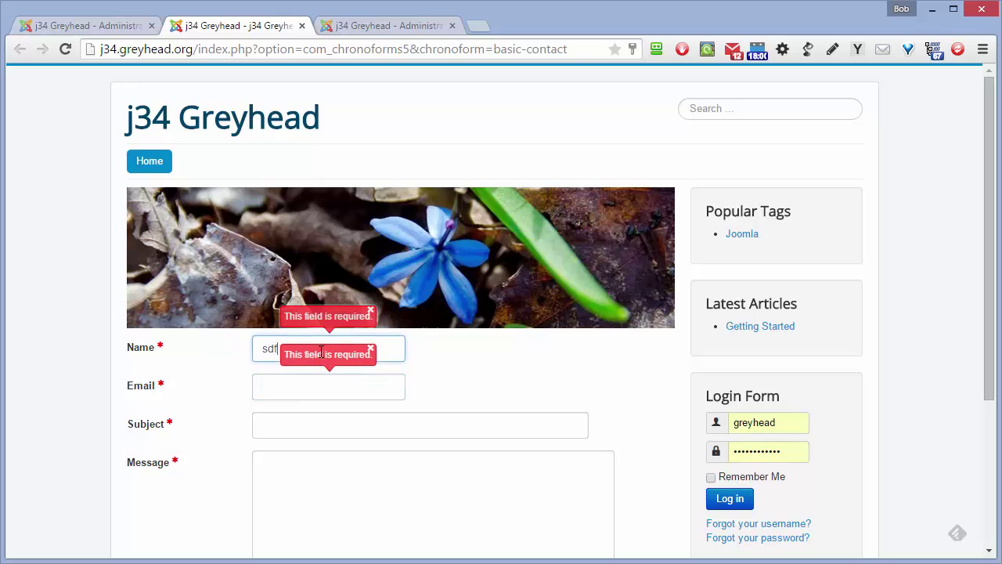
Fill in the test form's email, the subject "sfsgfdsf" and a "Vivamus elementum semper nisi" placeholder paragraph as message, and submit the form.
{"action": "left_click", "coordinate": [304, 385]}
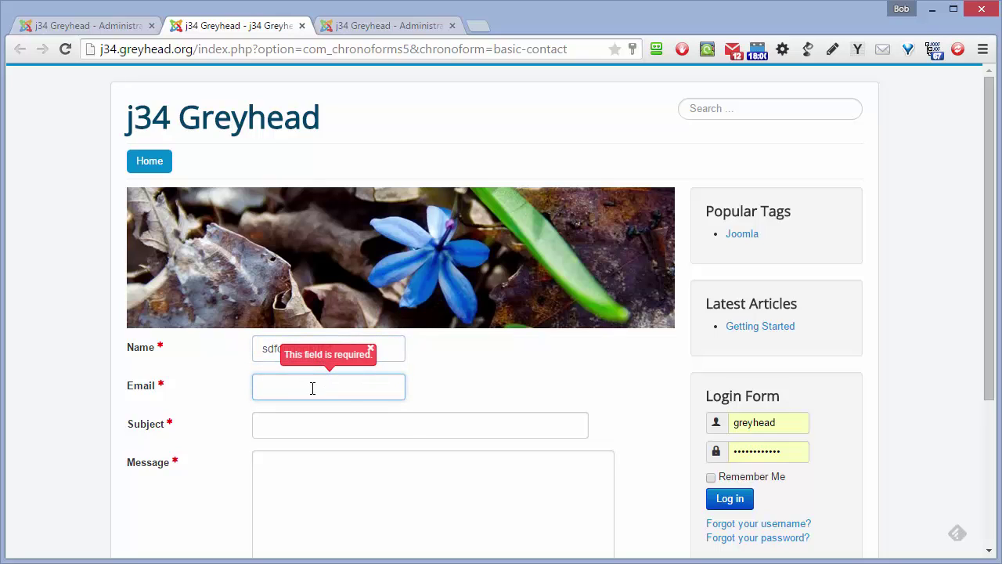
{"action": "type", "text": "exe@example.com"}
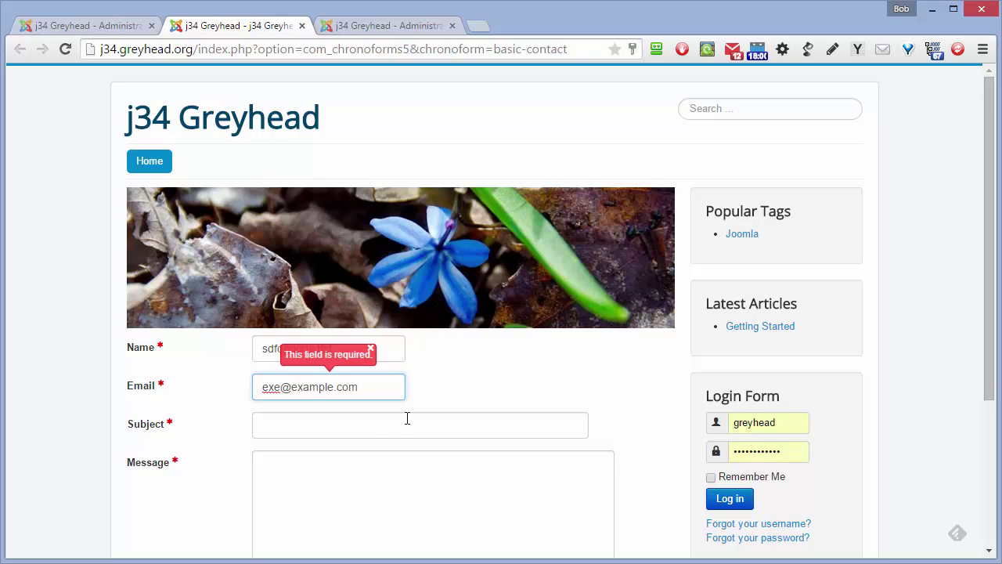
{"action": "left_click", "coordinate": [375, 423]}
{"action": "type", "text": "sfsgfdsf"}
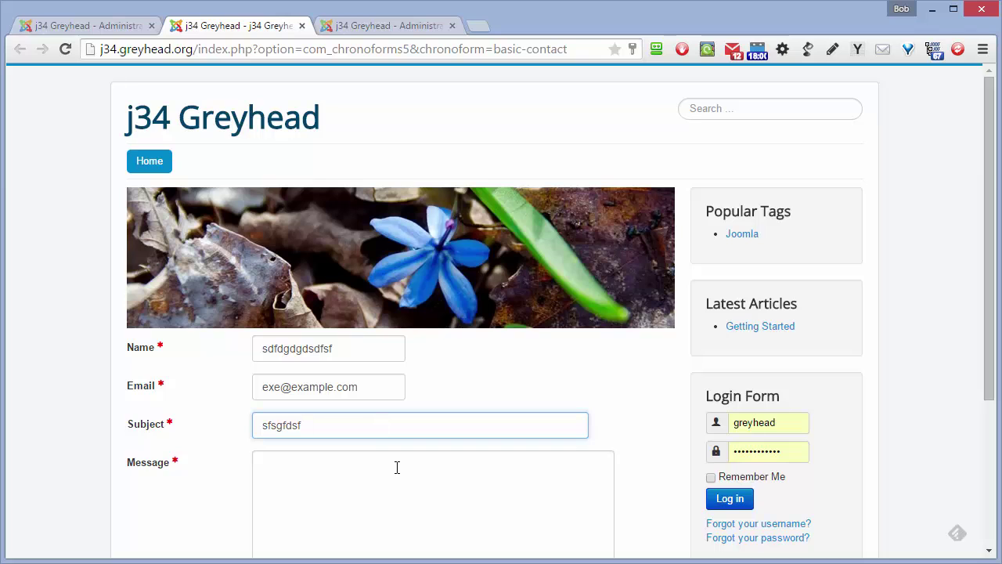
{"action": "left_click", "coordinate": [397, 467]}
{"action": "scroll", "coordinate": [397, 467], "scroll_direction": "down", "scroll_amount": 2}
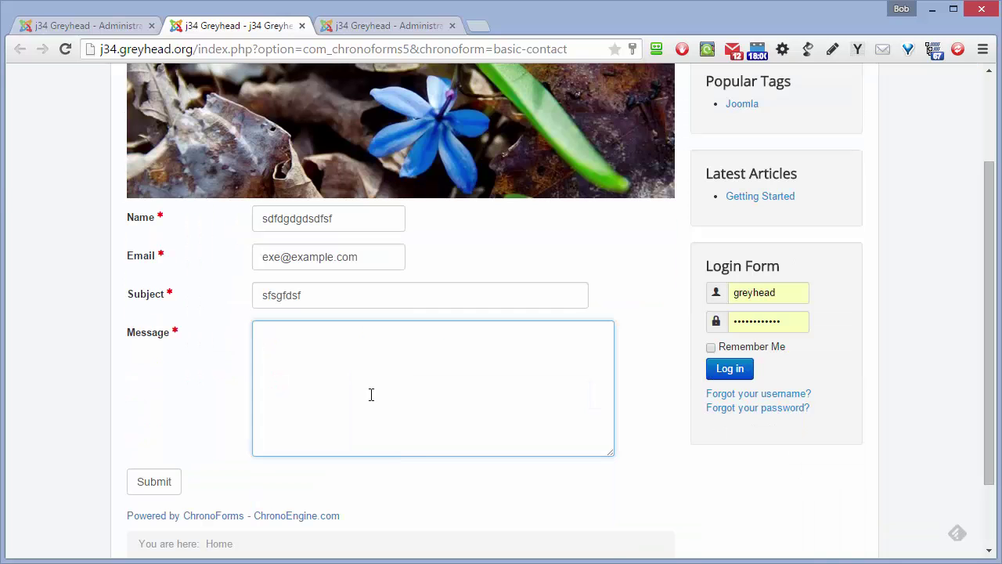
{"action": "right_click", "coordinate": [361, 345]}
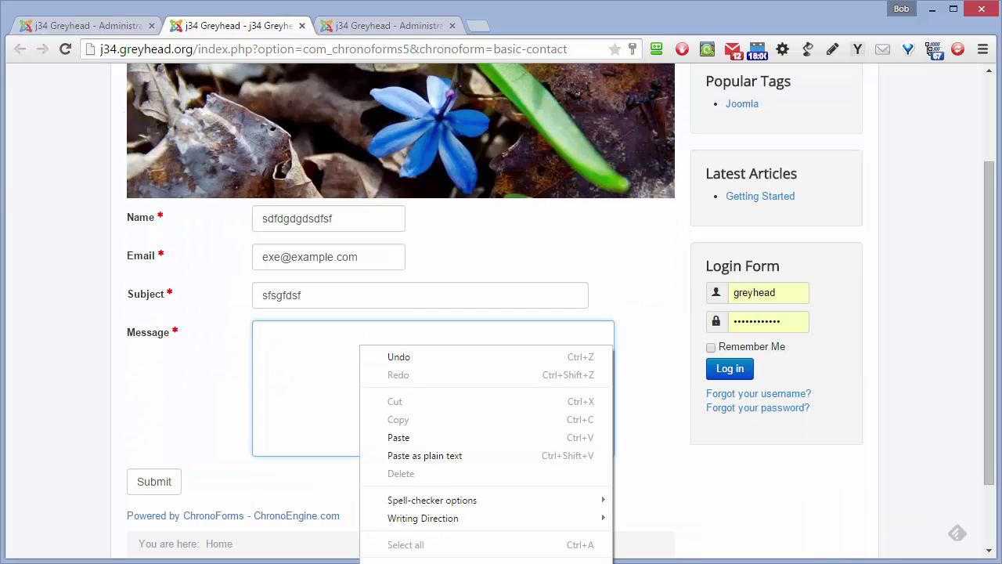
{"action": "mouse_move", "coordinate": [486, 560]}
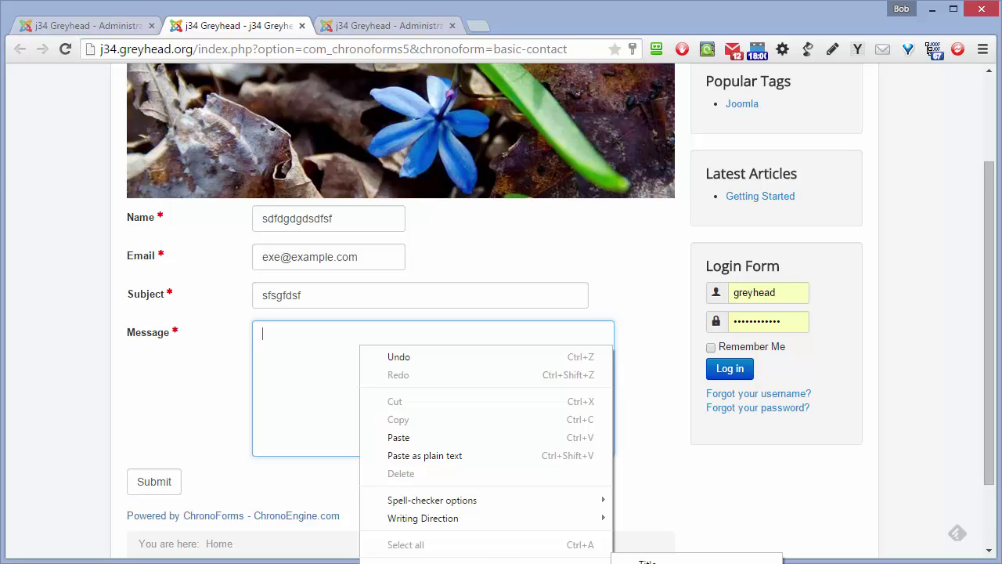
{"action": "key", "text": "Escape"}
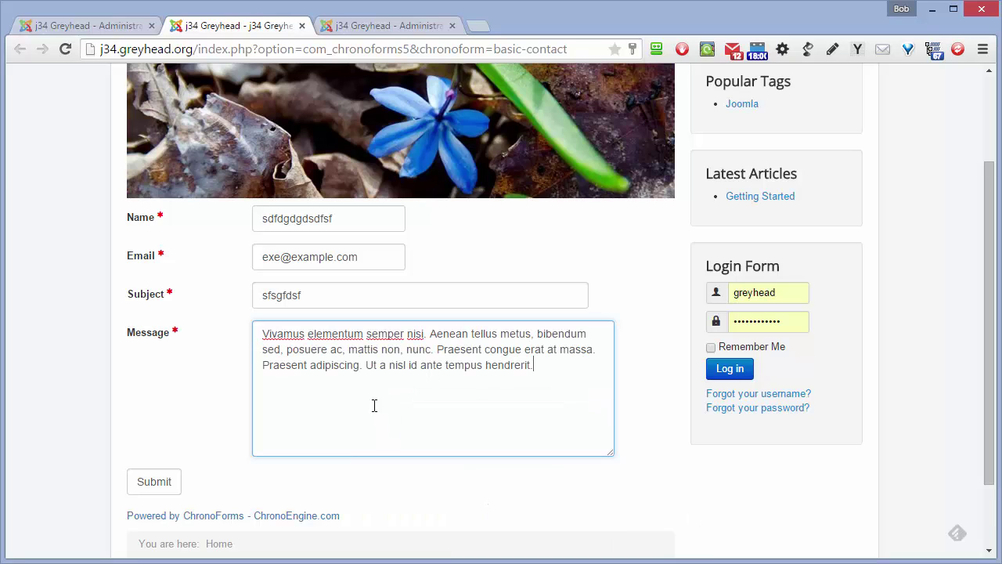
{"action": "left_click", "coordinate": [156, 482]}
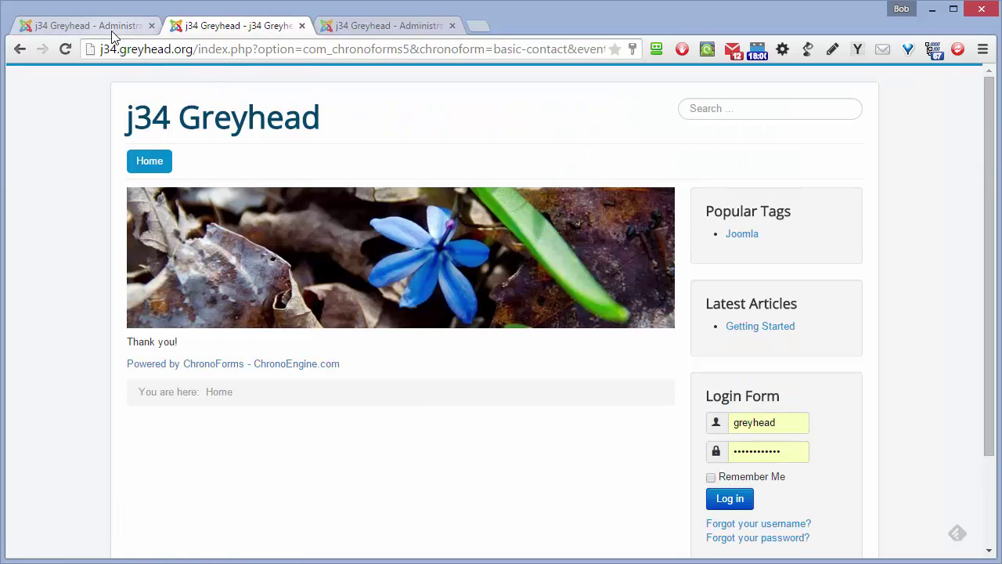
Switch to the MijoSQL query page and run SELECT * FROM eye0f_cf_basic_contact LIMIT 10.
{"action": "left_click", "coordinate": [356, 27]}
{"action": "scroll", "coordinate": [345, 188], "scroll_direction": "up", "scroll_amount": 2}
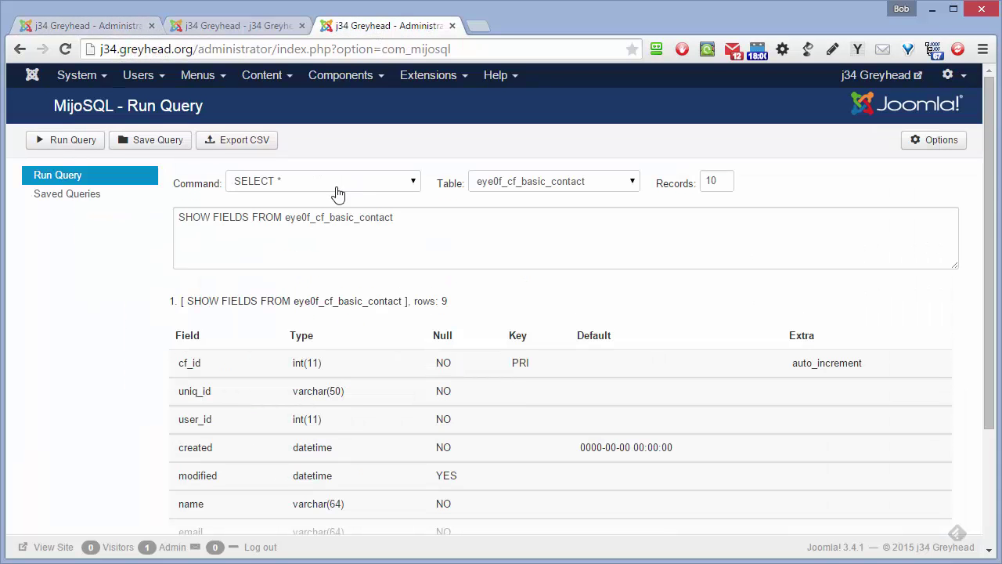
{"action": "left_click", "coordinate": [415, 183]}
{"action": "key", "text": "Tab"}
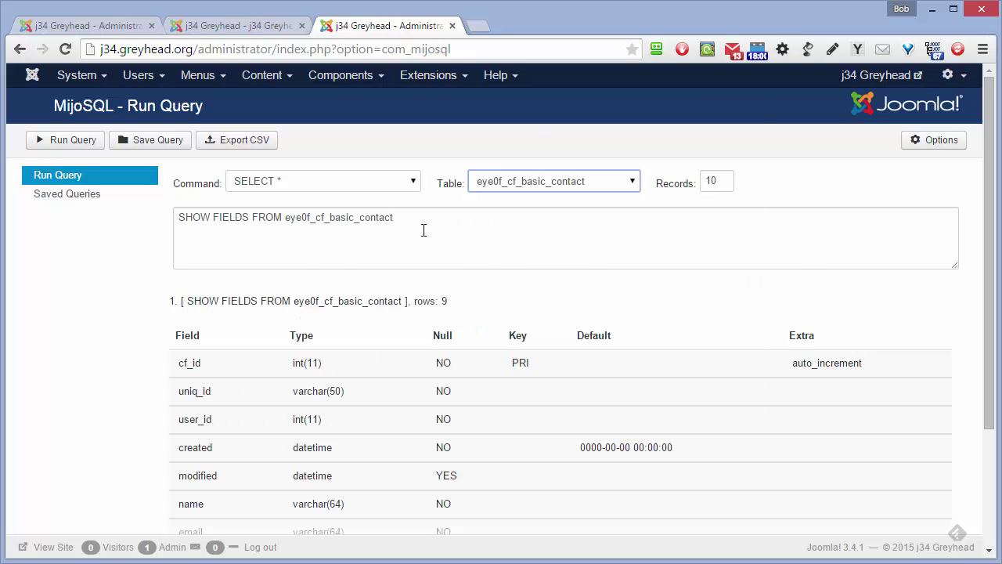
{"action": "left_click", "coordinate": [414, 183]}
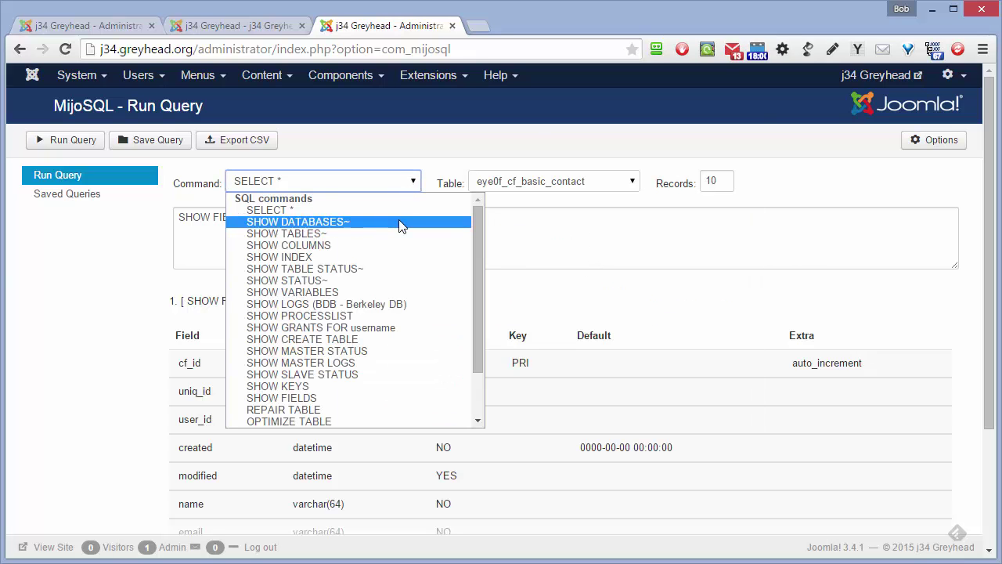
{"action": "left_click", "coordinate": [403, 221]}
{"action": "left_click", "coordinate": [416, 186]}
{"action": "left_click", "coordinate": [398, 208]}
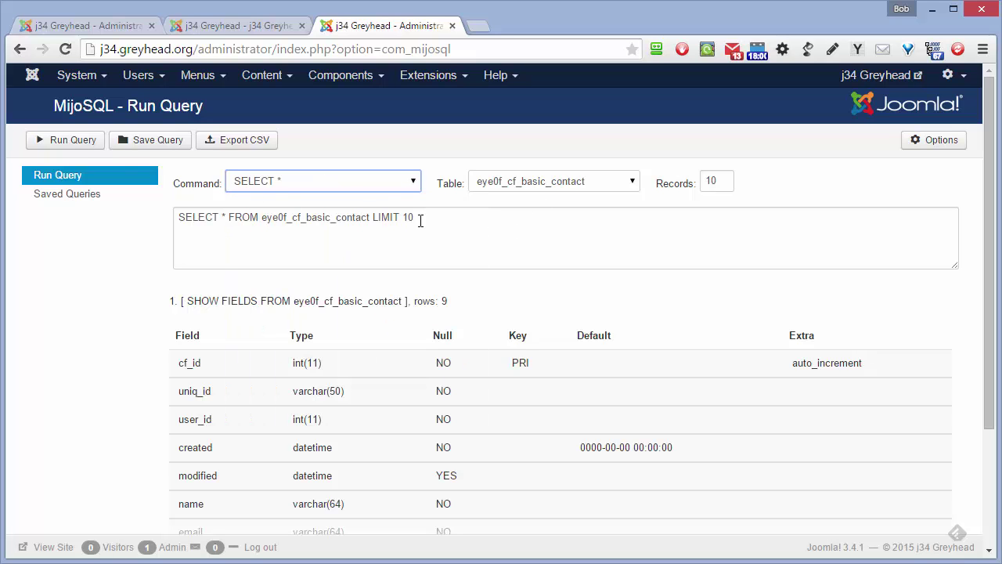
{"action": "left_click", "coordinate": [84, 139]}
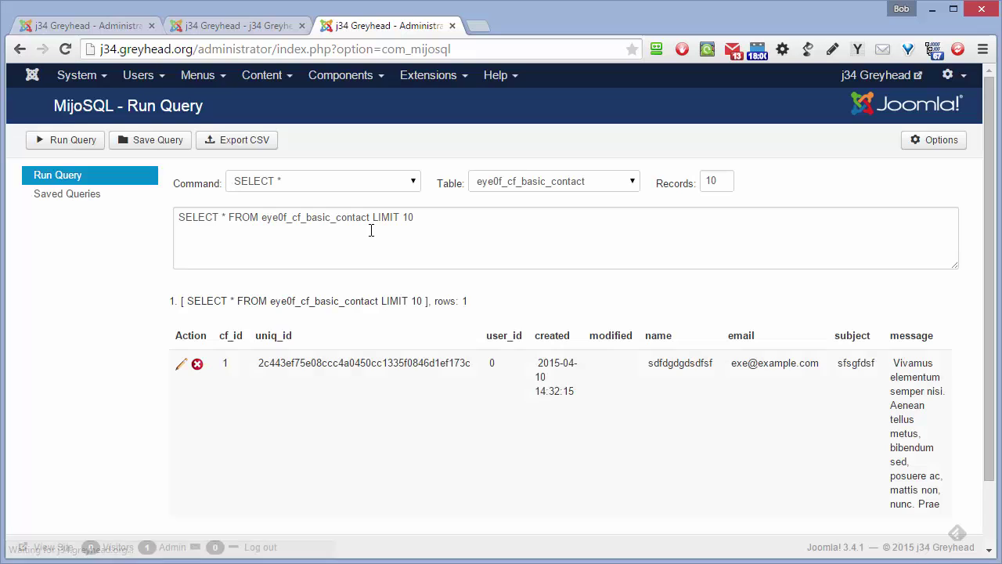
Open the record with cf_id 1, examine its stored field values and leave it without saving.
{"action": "left_click", "coordinate": [181, 366]}
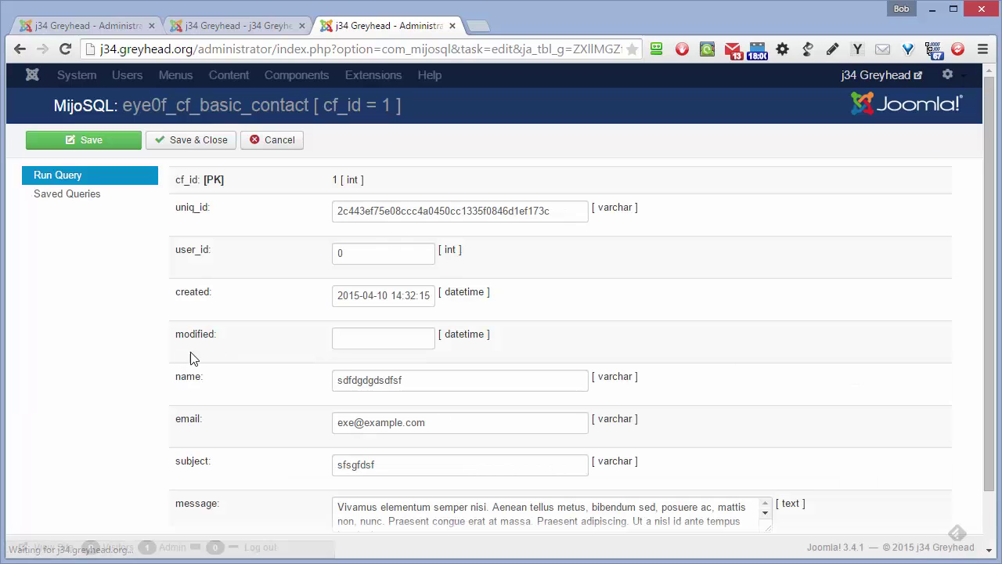
{"action": "scroll", "coordinate": [561, 282], "scroll_direction": "down", "scroll_amount": 2}
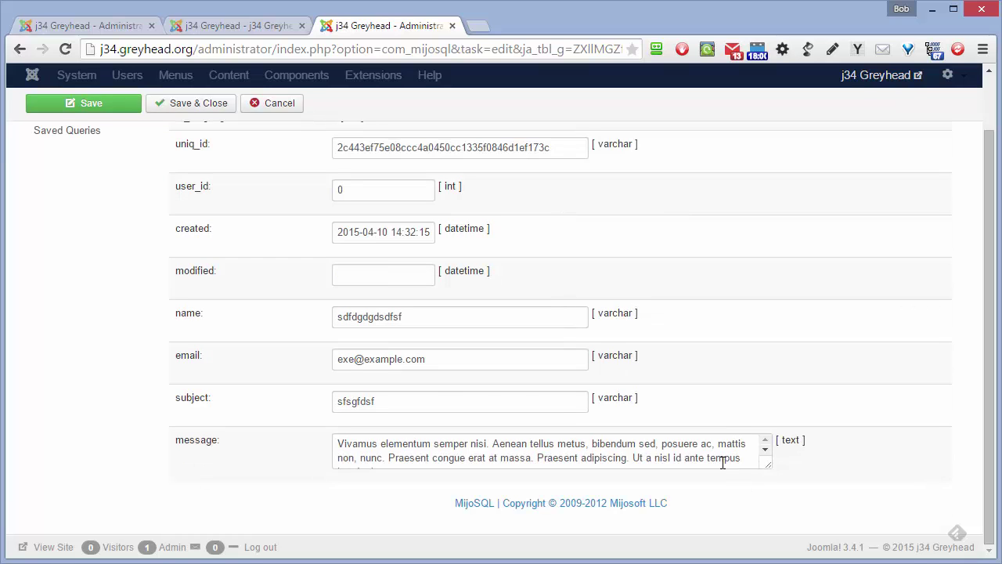
{"action": "scroll", "coordinate": [435, 393], "scroll_direction": "up", "scroll_amount": 1}
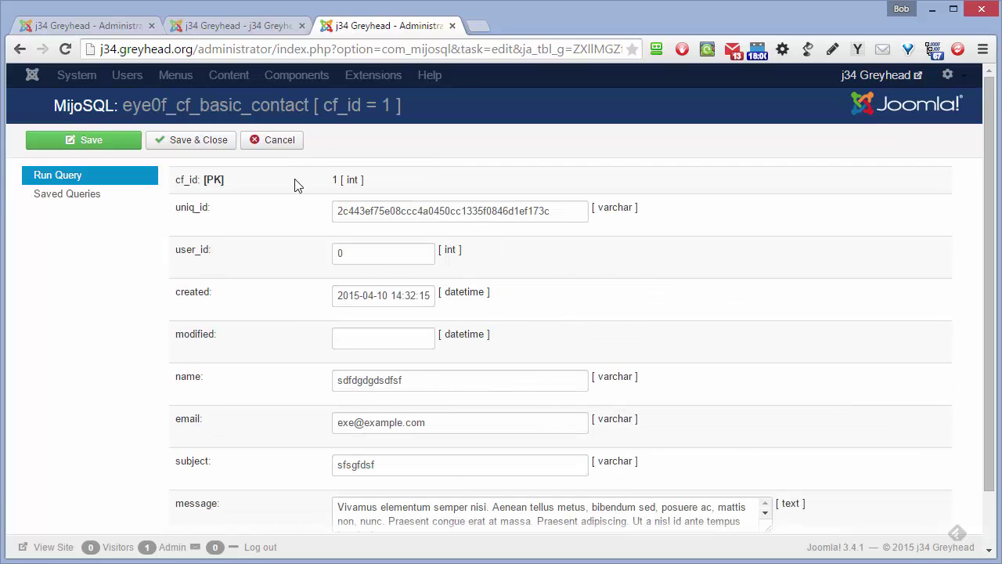
{"action": "left_click", "coordinate": [279, 143]}
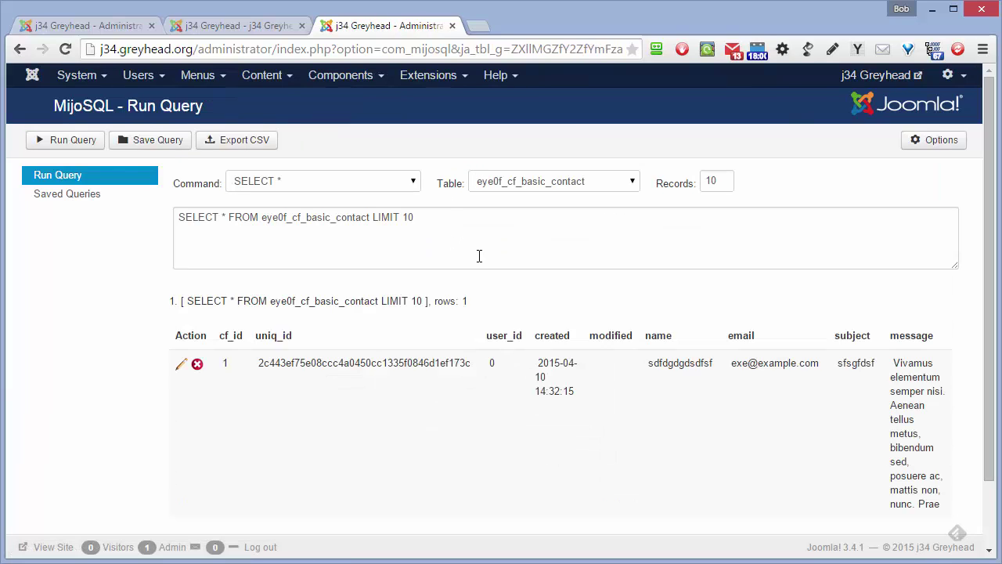
Return to ChronoForms, close the form editor and open the data listing of basic-contact's connected table eye0f_cf_basic_contact.
{"action": "left_click", "coordinate": [121, 28]}
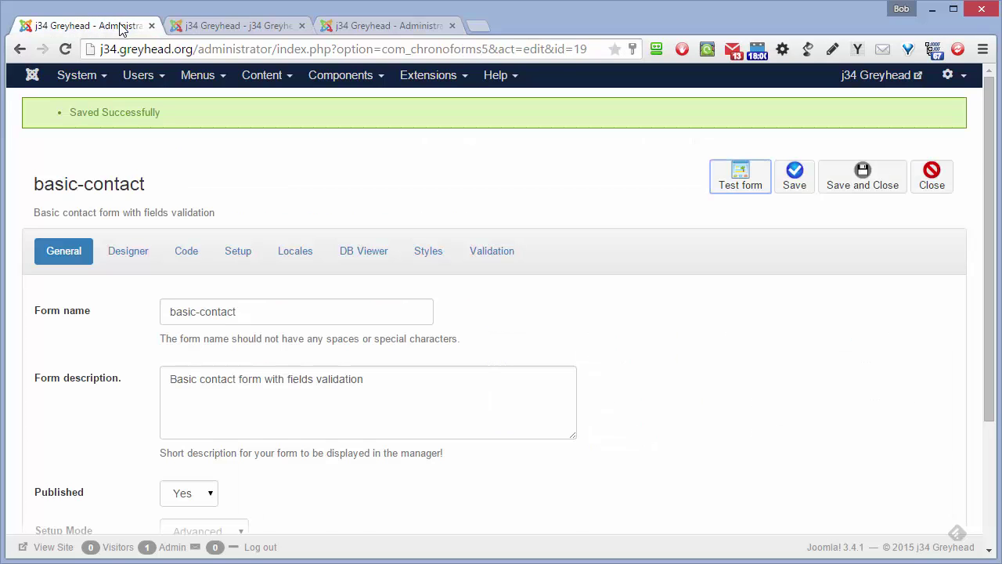
{"action": "left_click", "coordinate": [932, 177]}
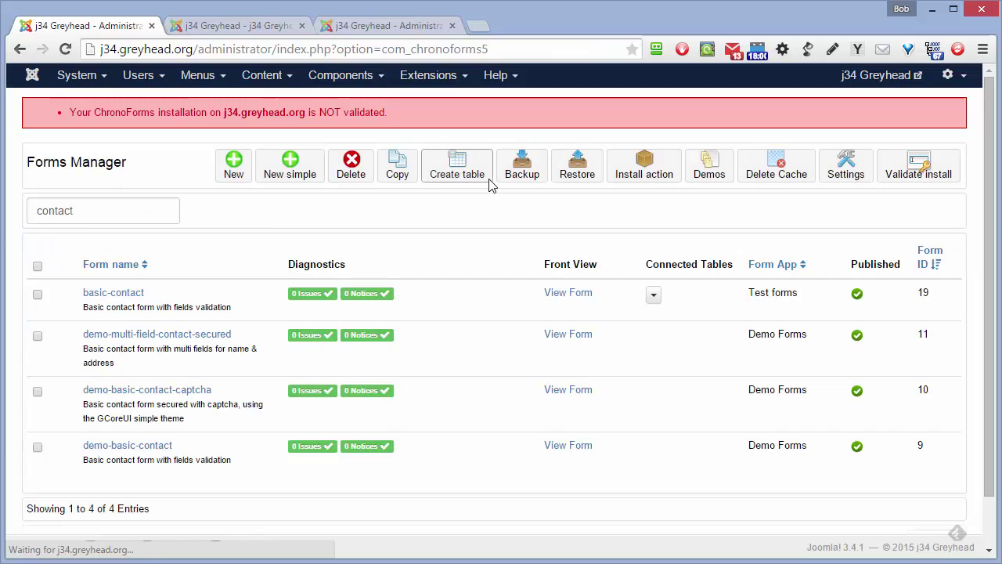
{"action": "left_click", "coordinate": [37, 296]}
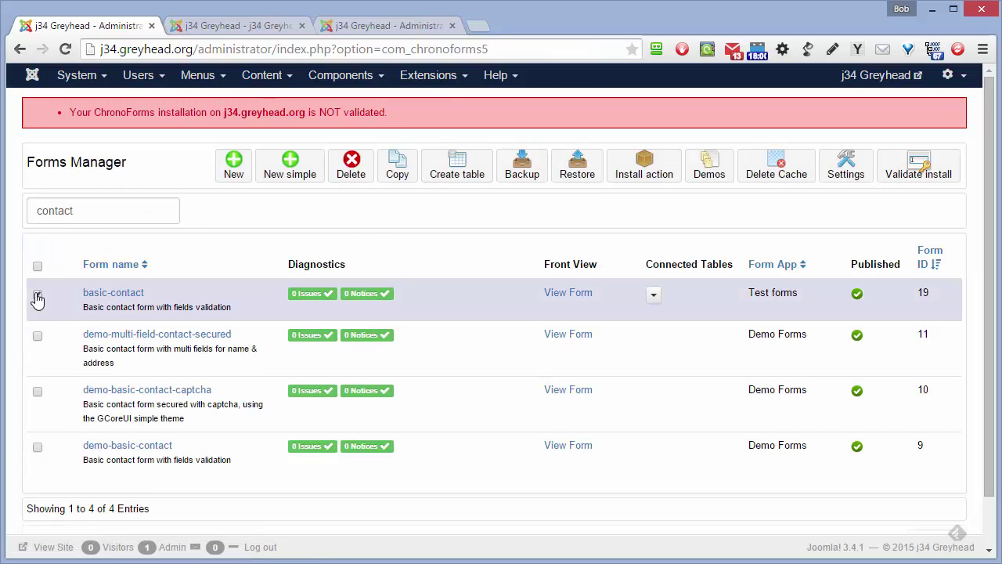
{"action": "left_click", "coordinate": [653, 295]}
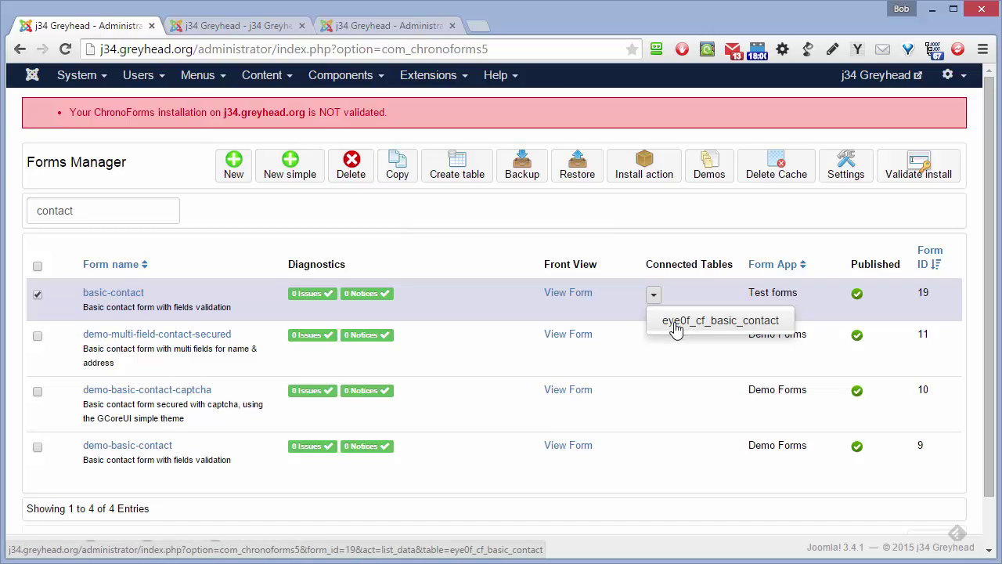
{"action": "left_click", "coordinate": [676, 322]}
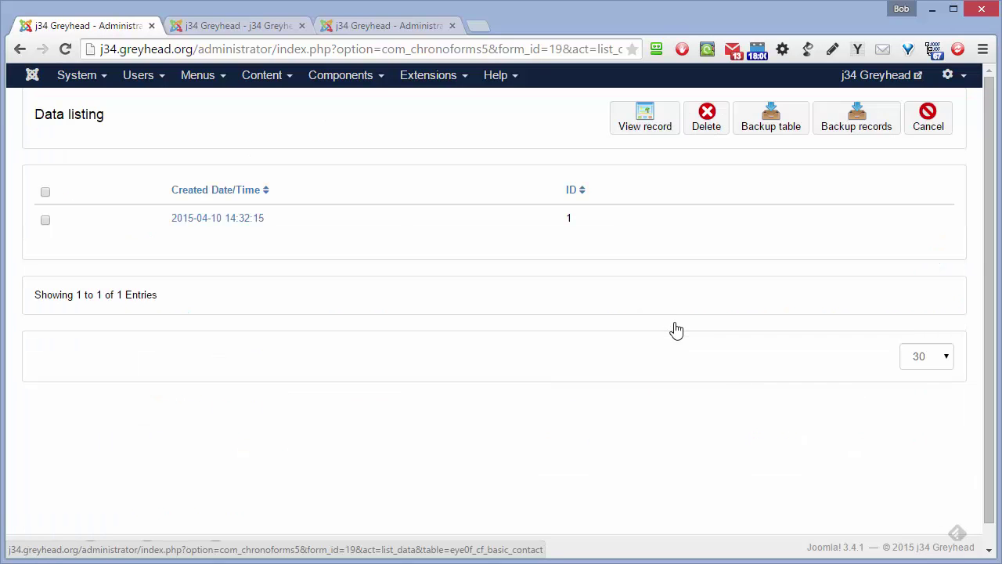
Open the record with ID 1, examine its submitted values and return to the data listing.
{"action": "left_click", "coordinate": [250, 222]}
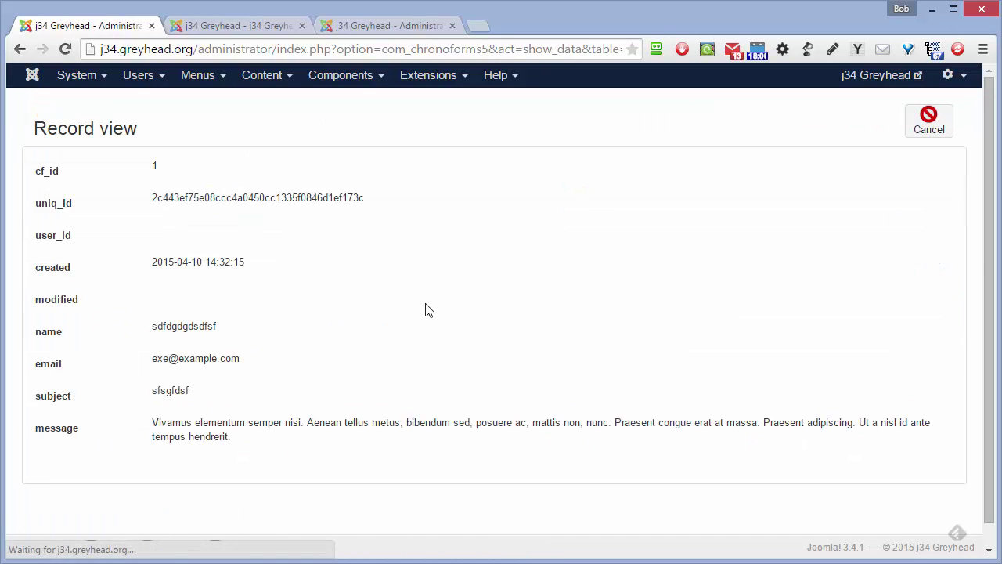
{"action": "scroll", "coordinate": [324, 177], "scroll_direction": "down", "scroll_amount": 1}
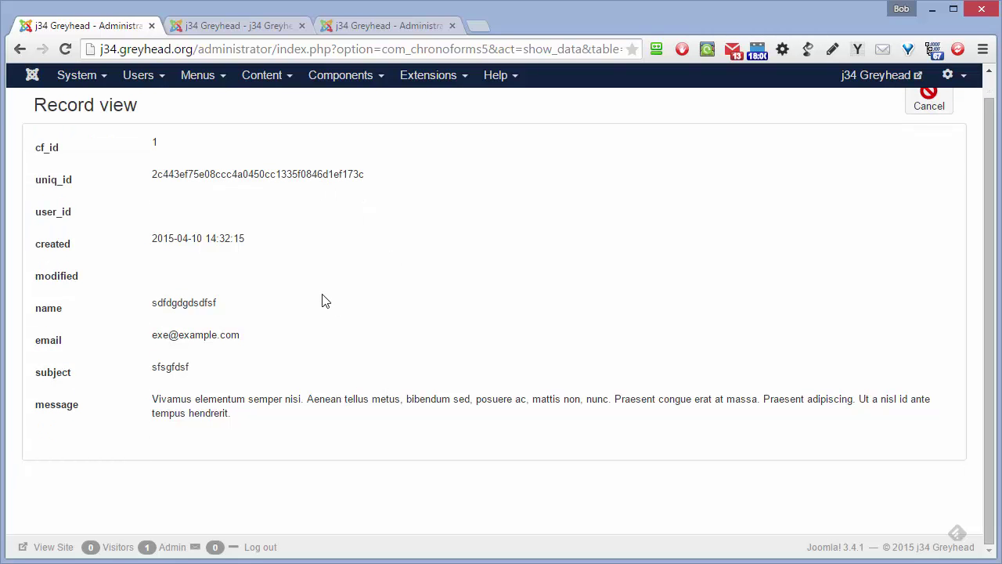
{"action": "scroll", "coordinate": [324, 302], "scroll_direction": "up", "scroll_amount": 1}
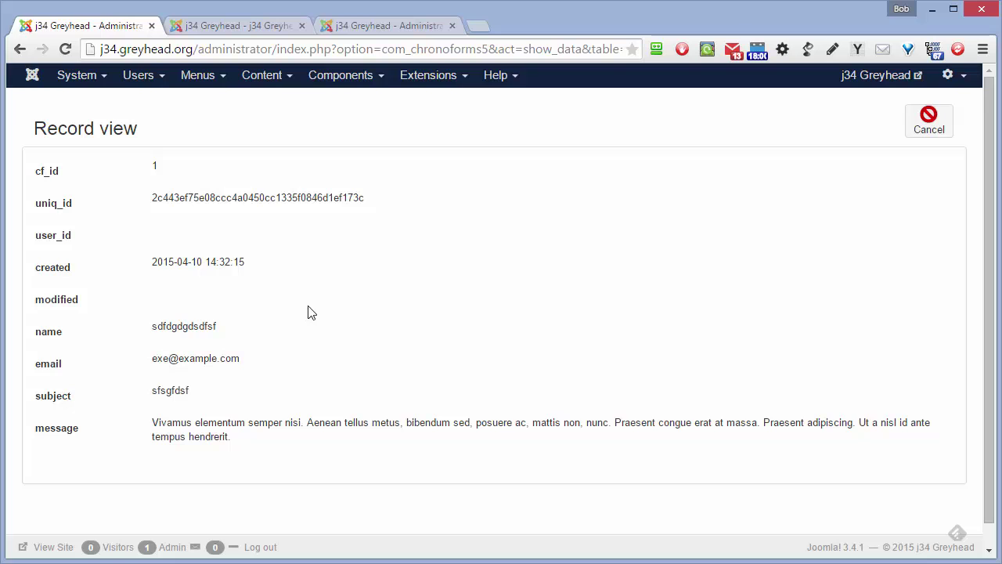
{"action": "left_click", "coordinate": [929, 122]}
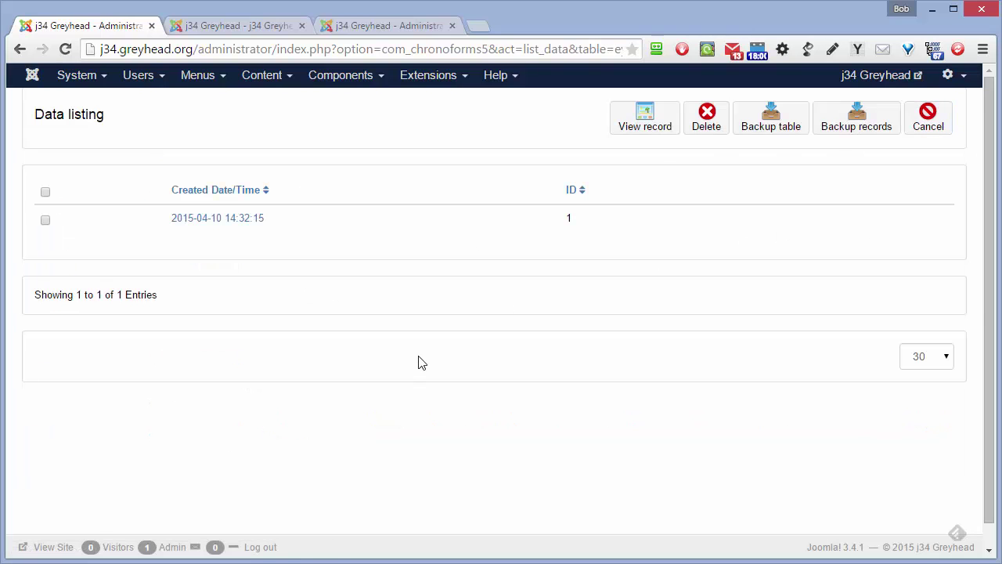